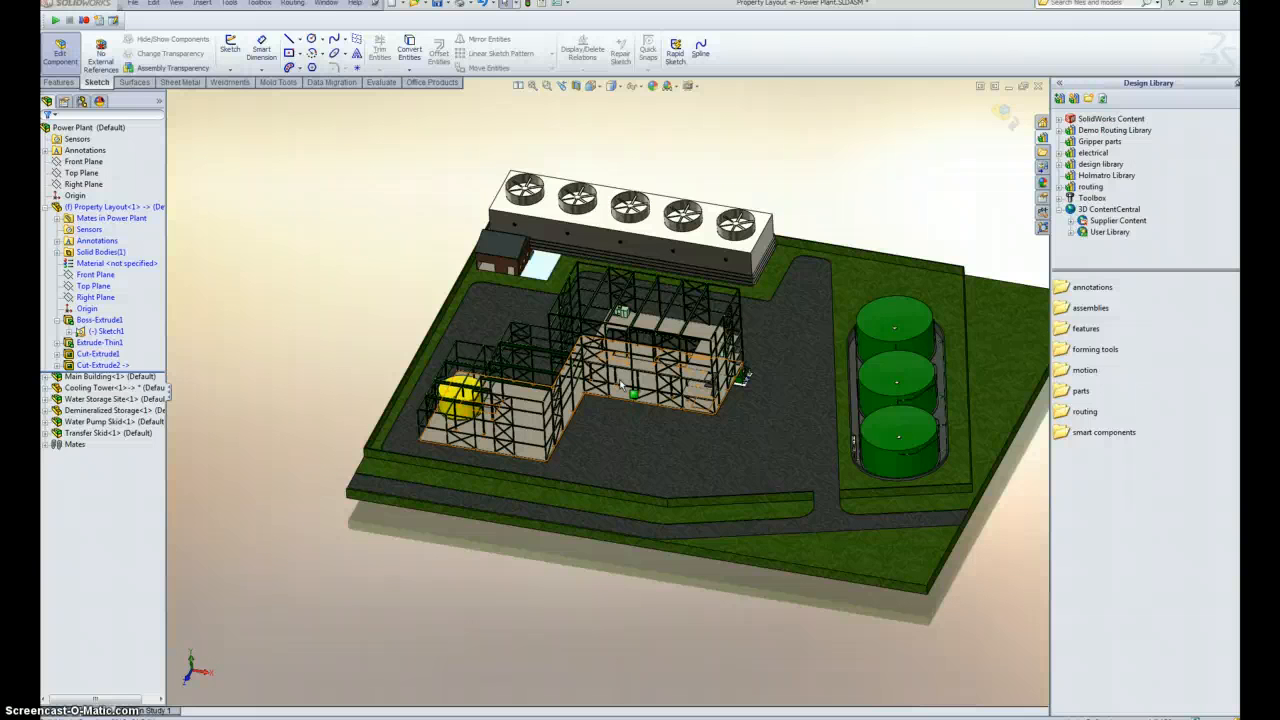
Open Sketch1 under Boss-Extrude1 of the Property Layout part for editing
{"action": "left_click", "coordinate": [348, 352]}
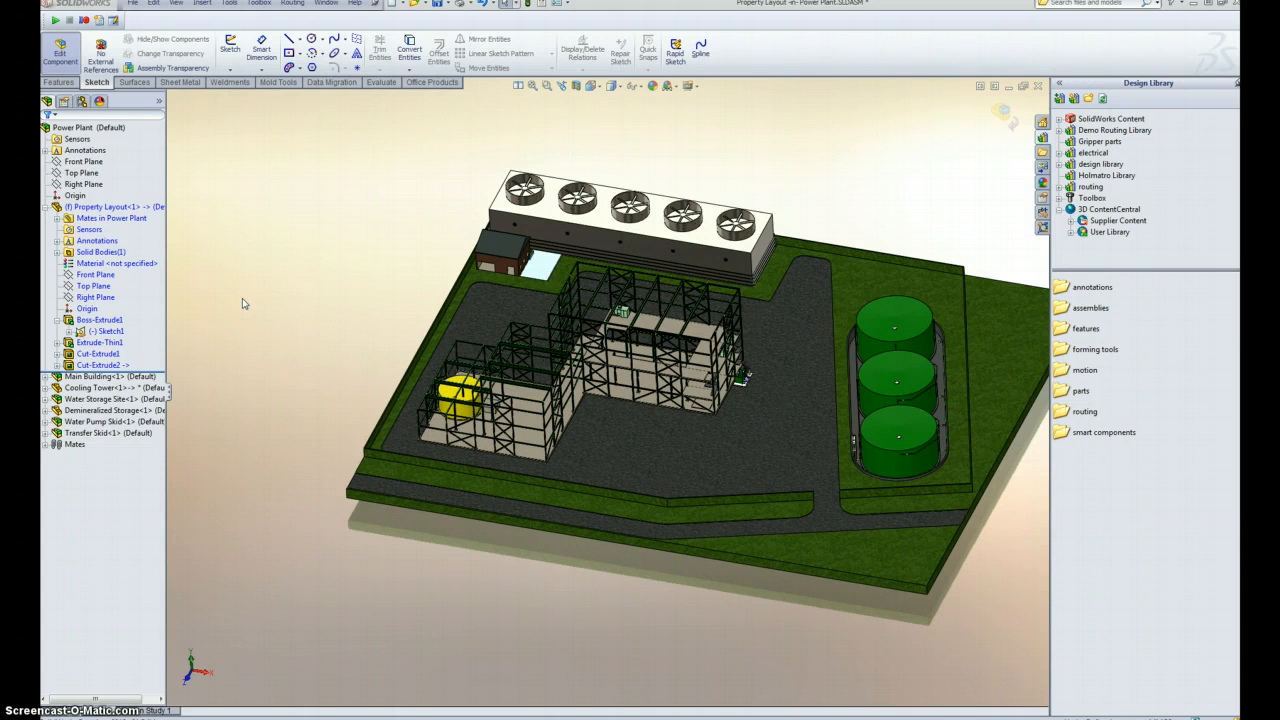
{"action": "left_click", "coordinate": [73, 207]}
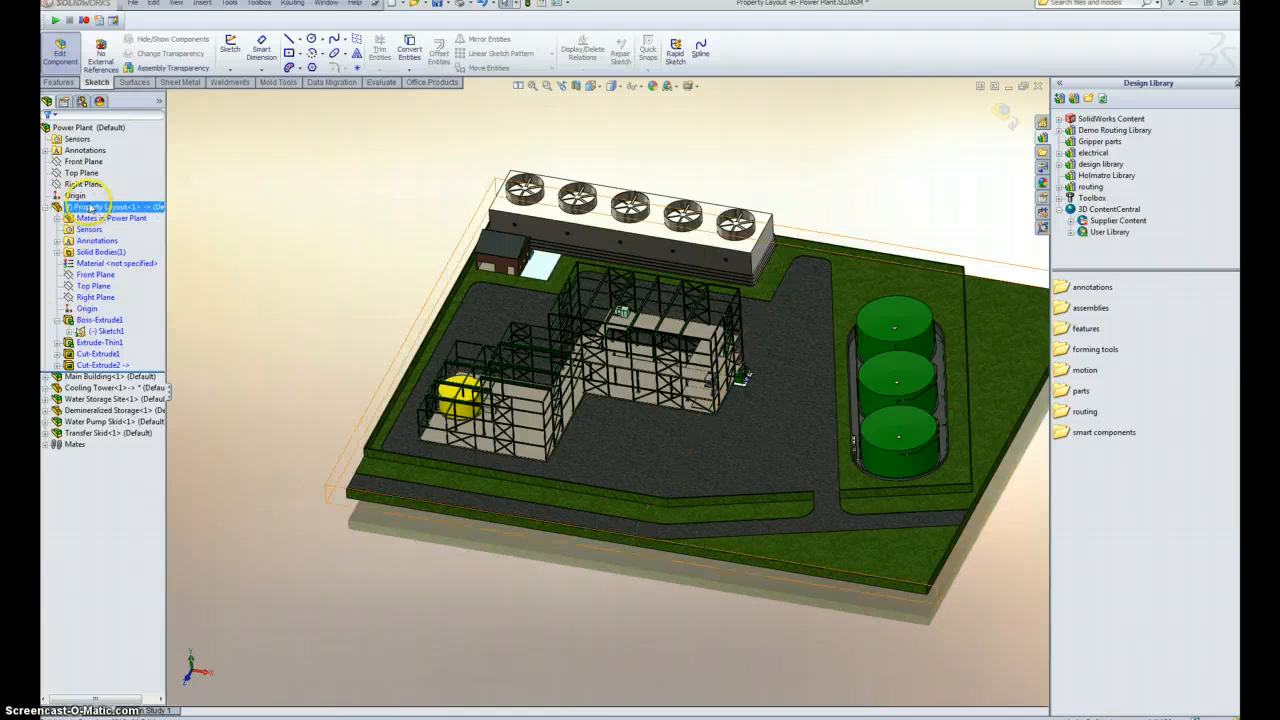
{"action": "left_click", "coordinate": [98, 331]}
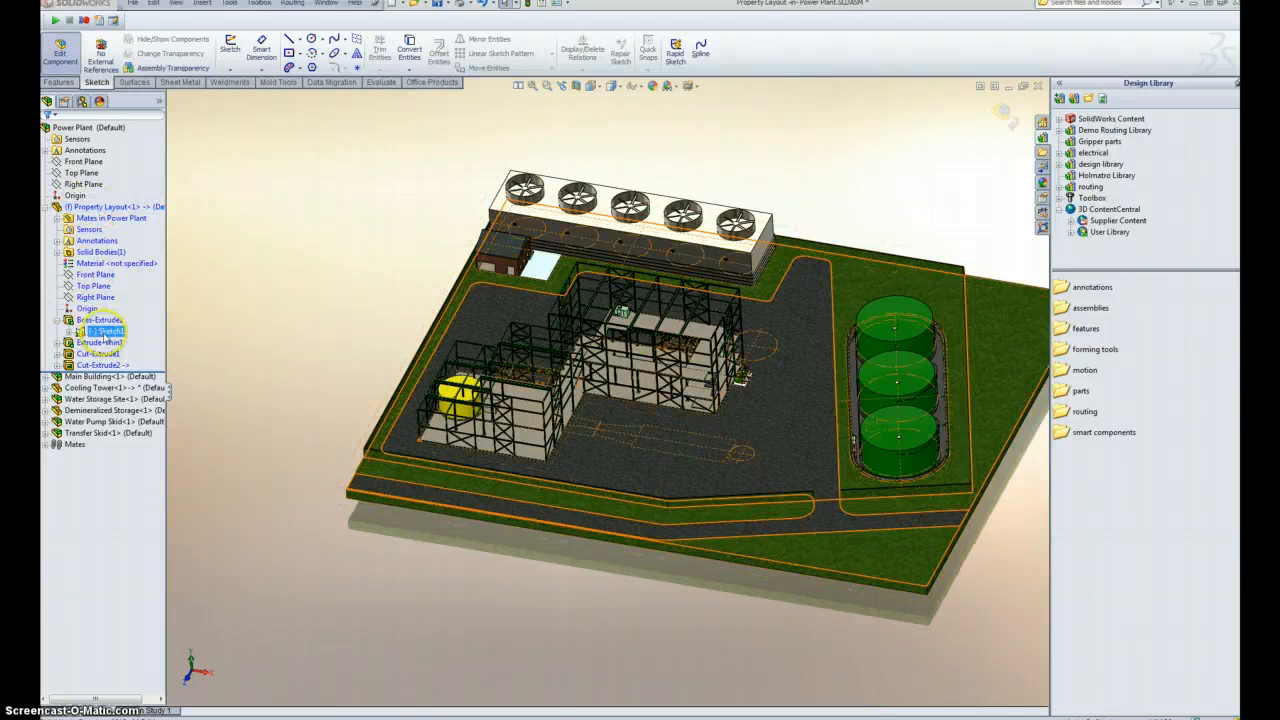
{"action": "left_click", "coordinate": [107, 335]}
{"action": "left_click", "coordinate": [114, 301]}
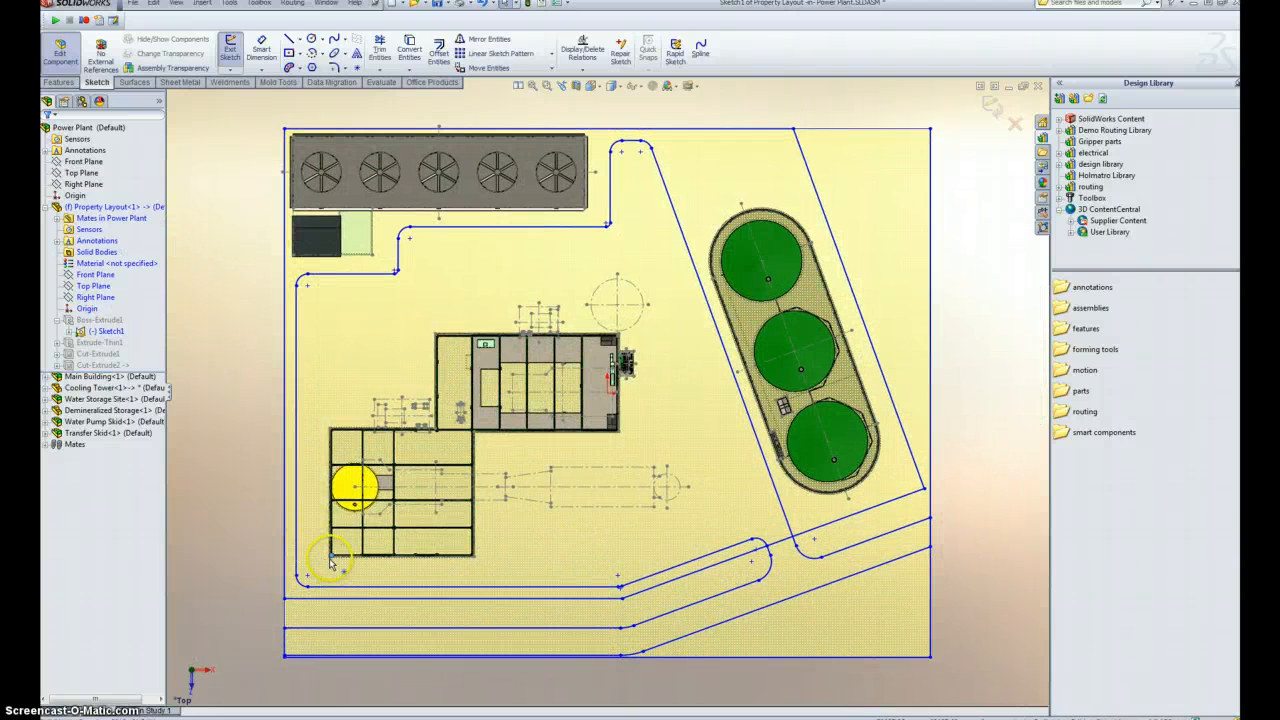
Reposition the main building, cooling tower and water storage blocks in the layout sketch, and exit the sketch to update the plant
{"action": "mouse_move", "coordinate": [331, 557]}
{"action": "left_mouse_down"}
{"action": "mouse_move", "coordinate": [309, 569]}
{"action": "mouse_move", "coordinate": [308, 533]}
{"action": "mouse_move", "coordinate": [347, 545]}
{"action": "mouse_move", "coordinate": [324, 577]}
{"action": "left_mouse_up"}
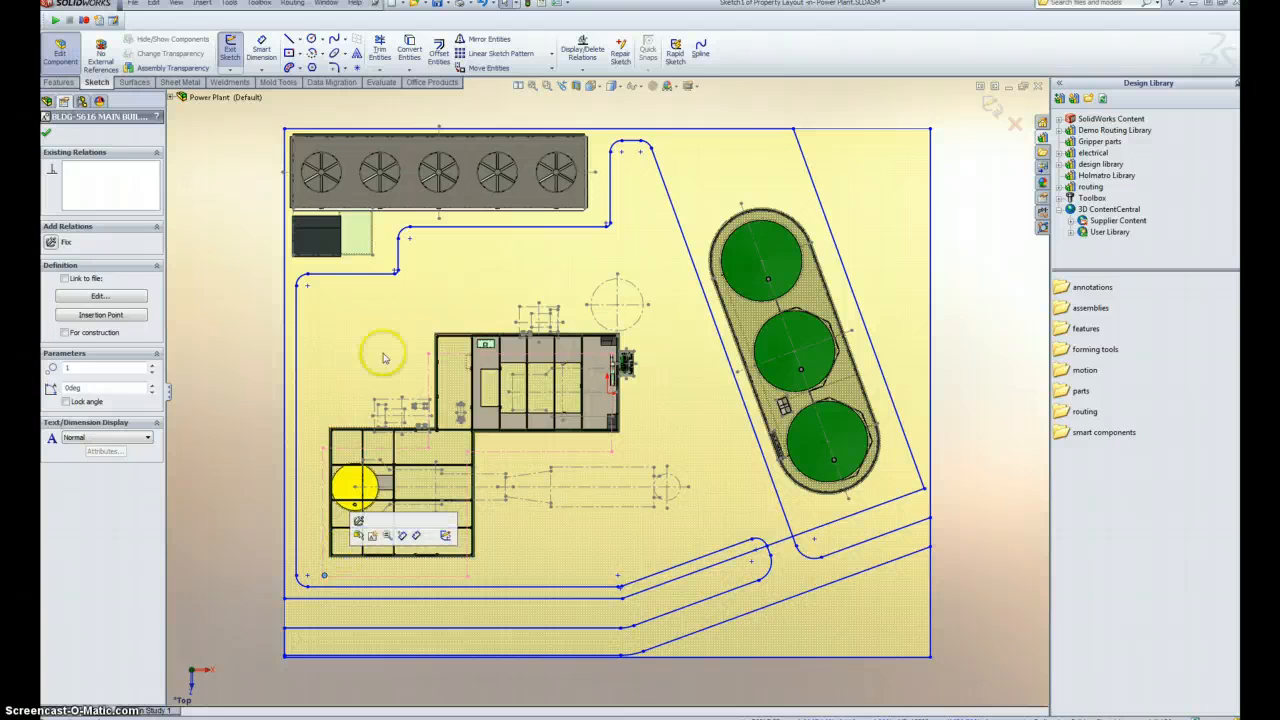
{"action": "left_click", "coordinate": [452, 178]}
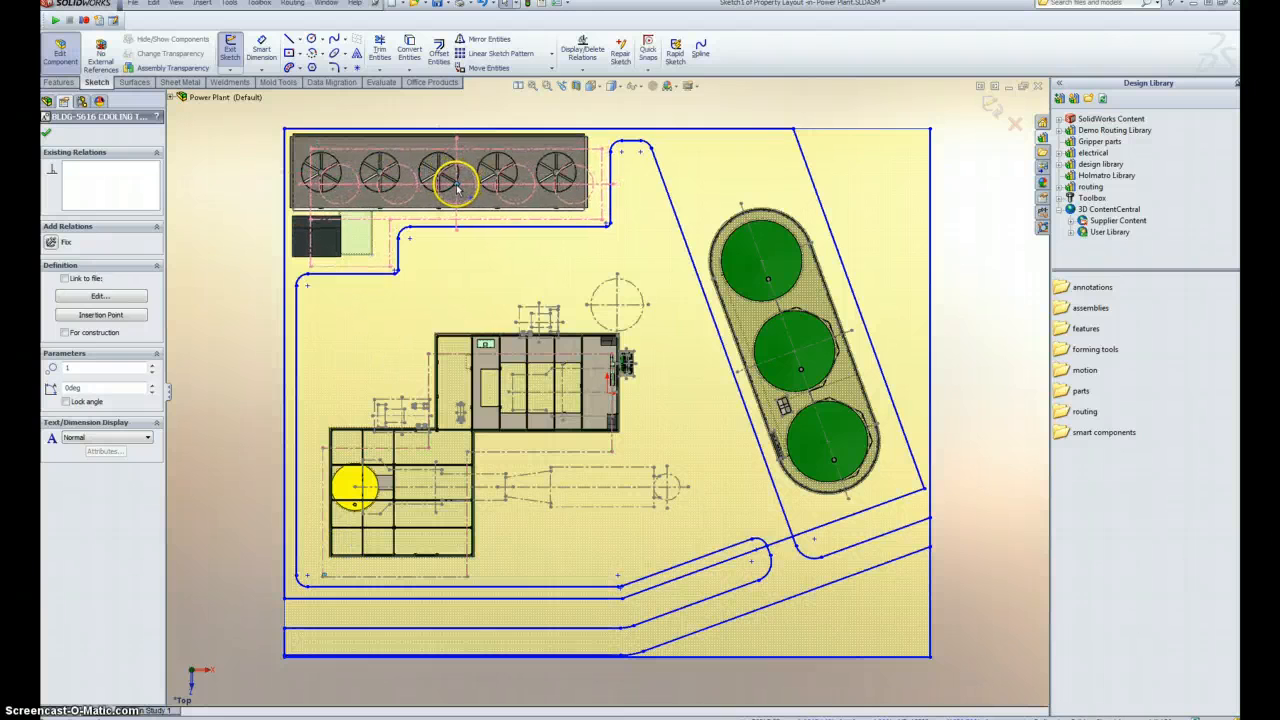
{"action": "left_click", "coordinate": [793, 350]}
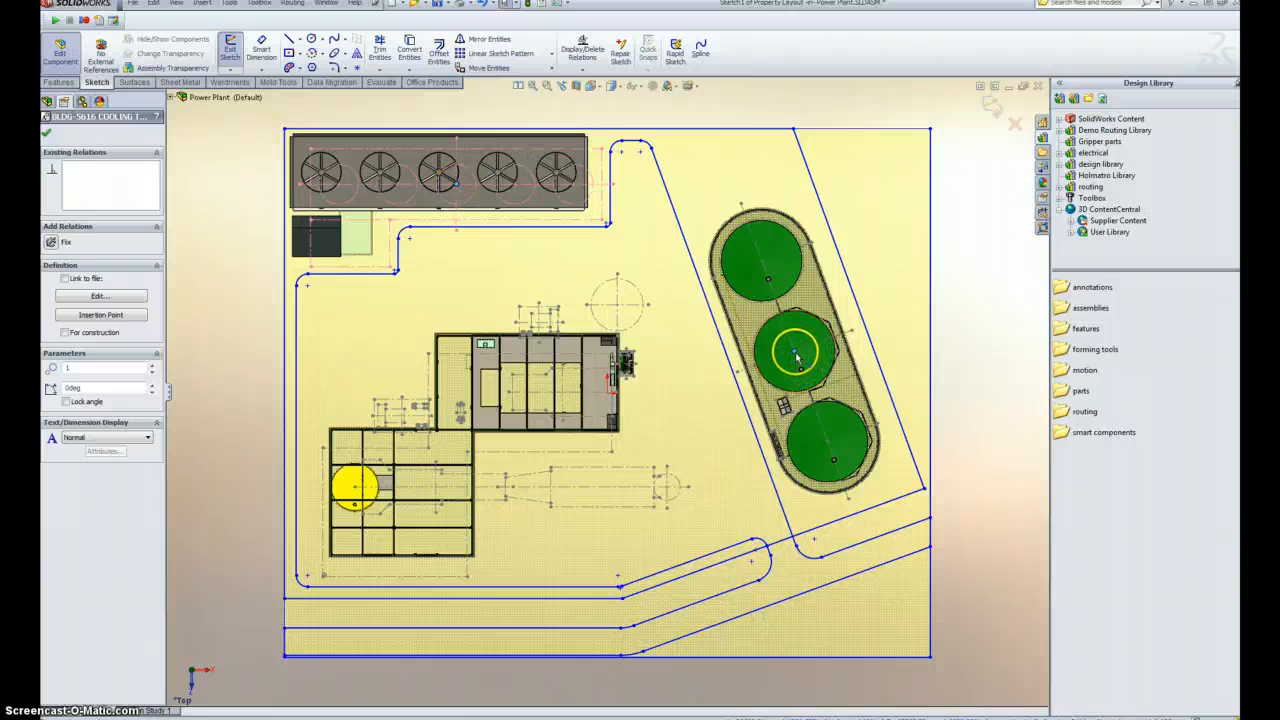
{"action": "left_click_drag", "start_coordinate": [795, 352], "coordinate": [778, 313]}
{"action": "left_click", "coordinate": [992, 106]}
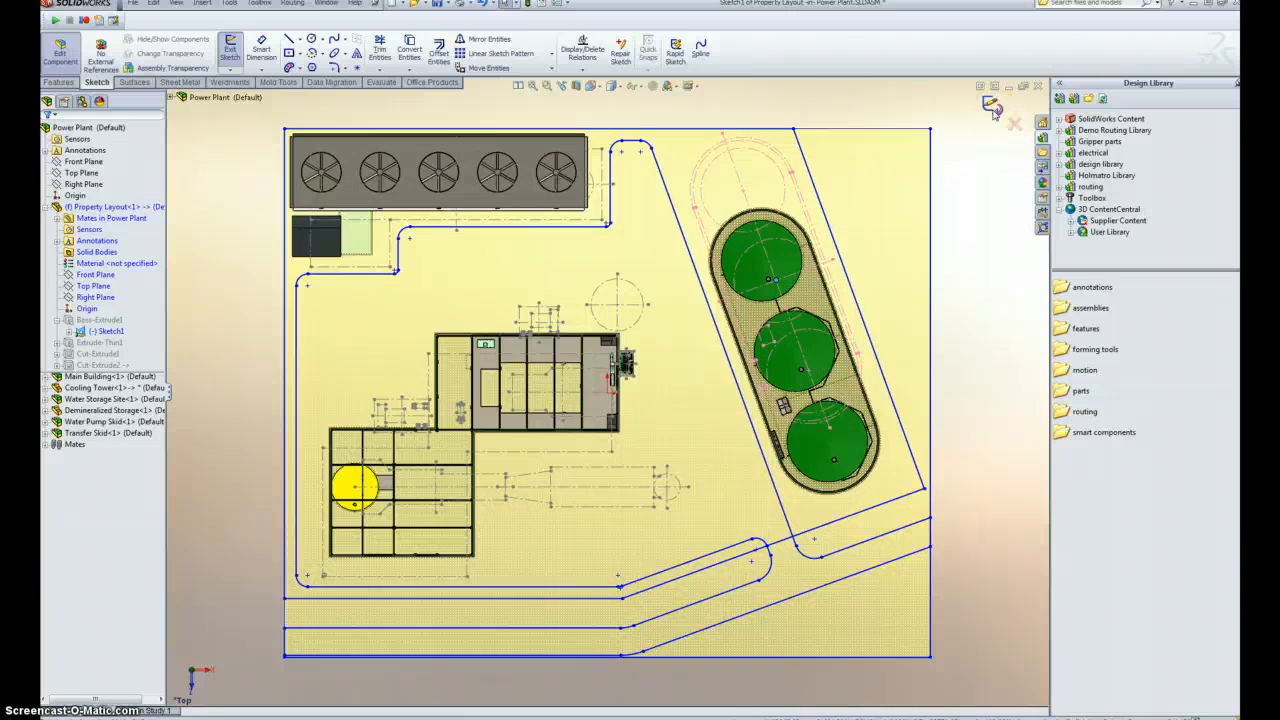
{"action": "left_click", "coordinate": [992, 106]}
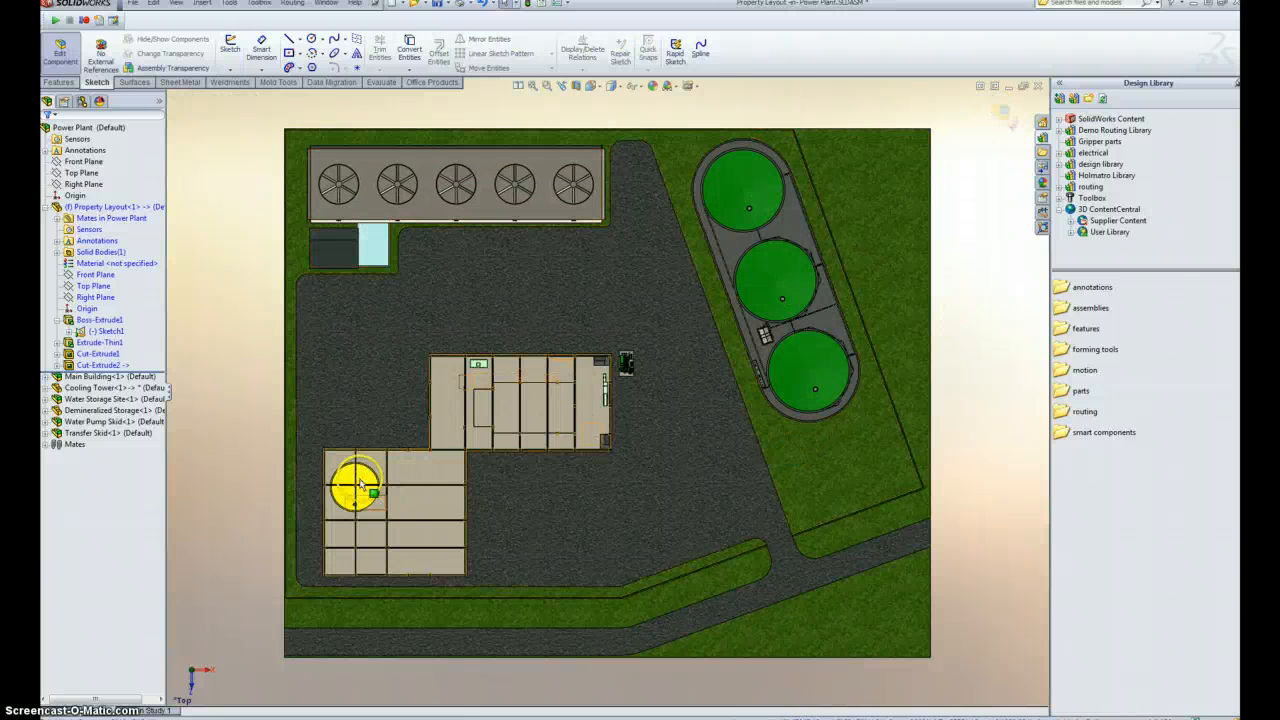
Inspect the updated plant layout and return from editing Property Layout to the Power Plant assembly
{"action": "middle_click_drag", "start_coordinate": [390, 410], "coordinate": [368, 254]}
{"action": "scroll", "coordinate": [585, 440], "scroll_direction": "down", "scroll_amount": 5}
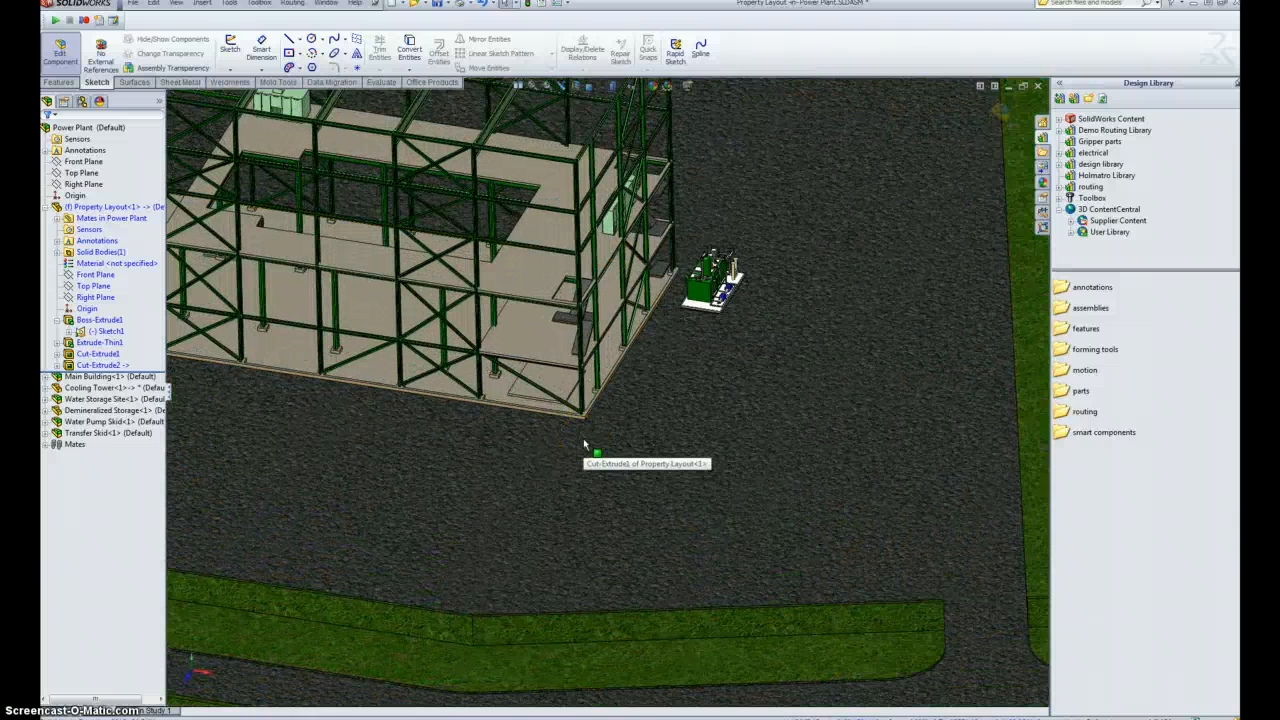
{"action": "scroll", "coordinate": [585, 444], "scroll_direction": "up", "scroll_amount": 3}
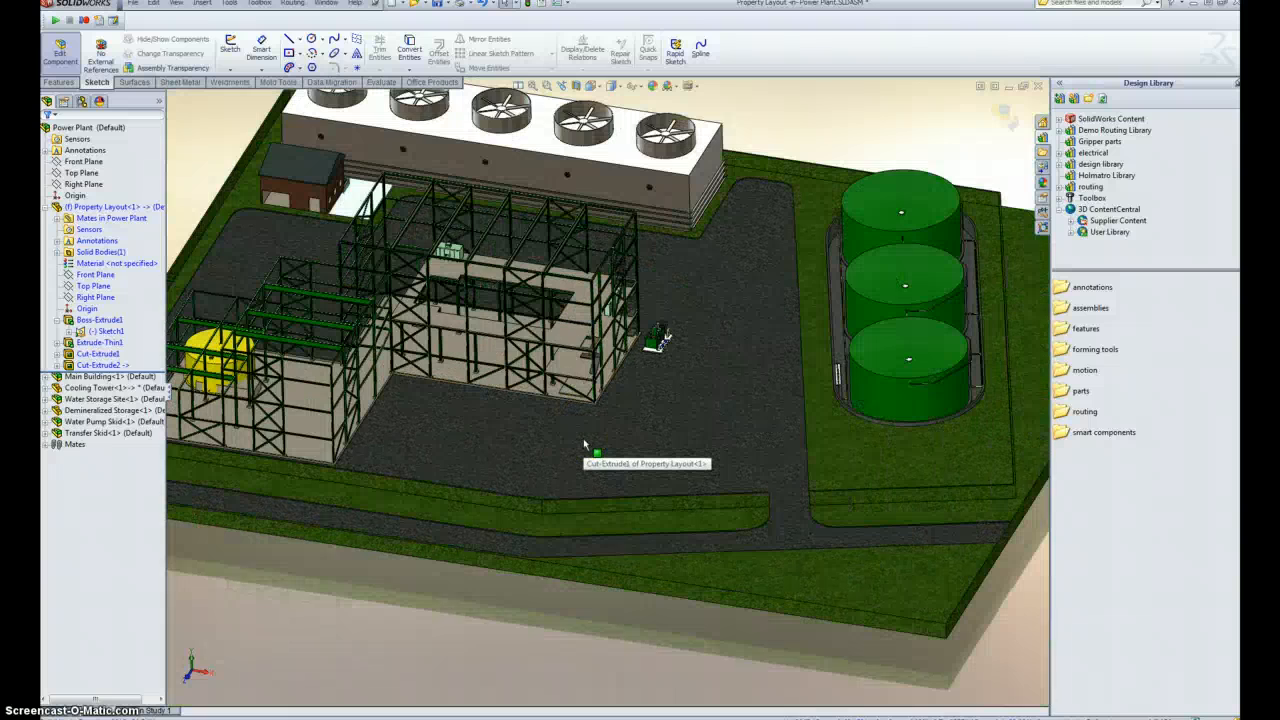
{"action": "left_click", "coordinate": [1004, 113]}
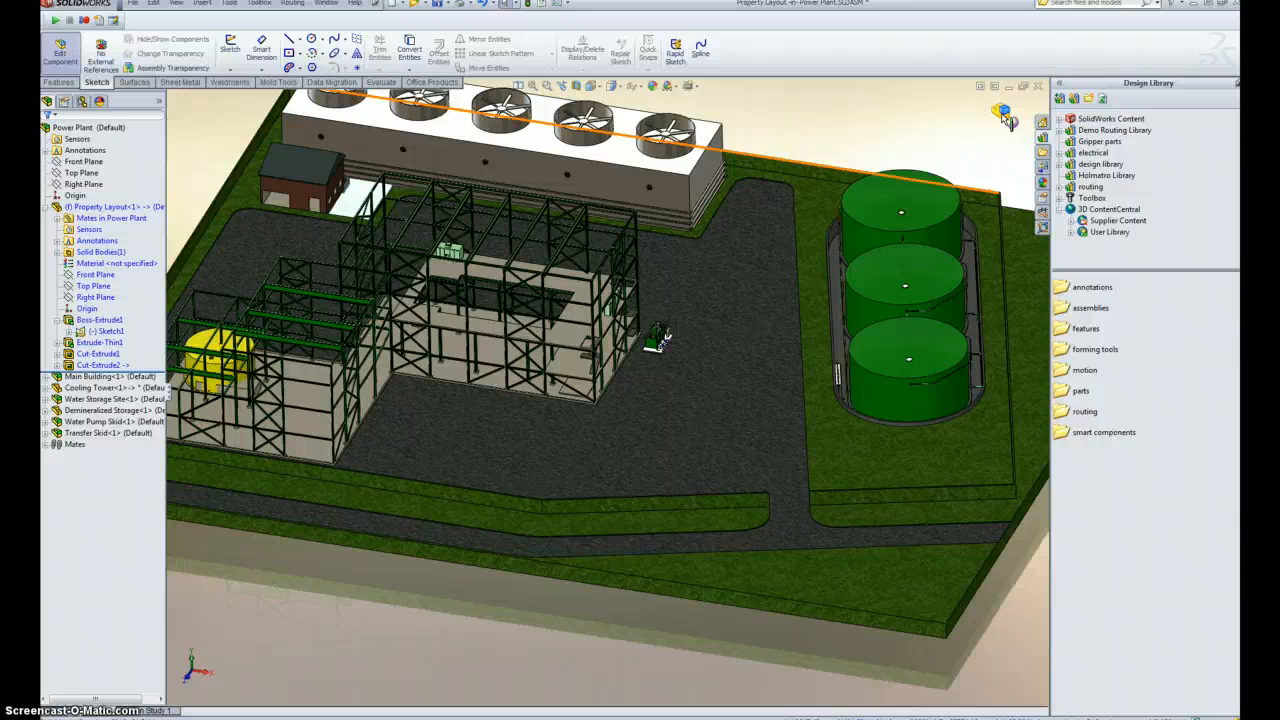
{"action": "left_click", "coordinate": [1004, 113]}
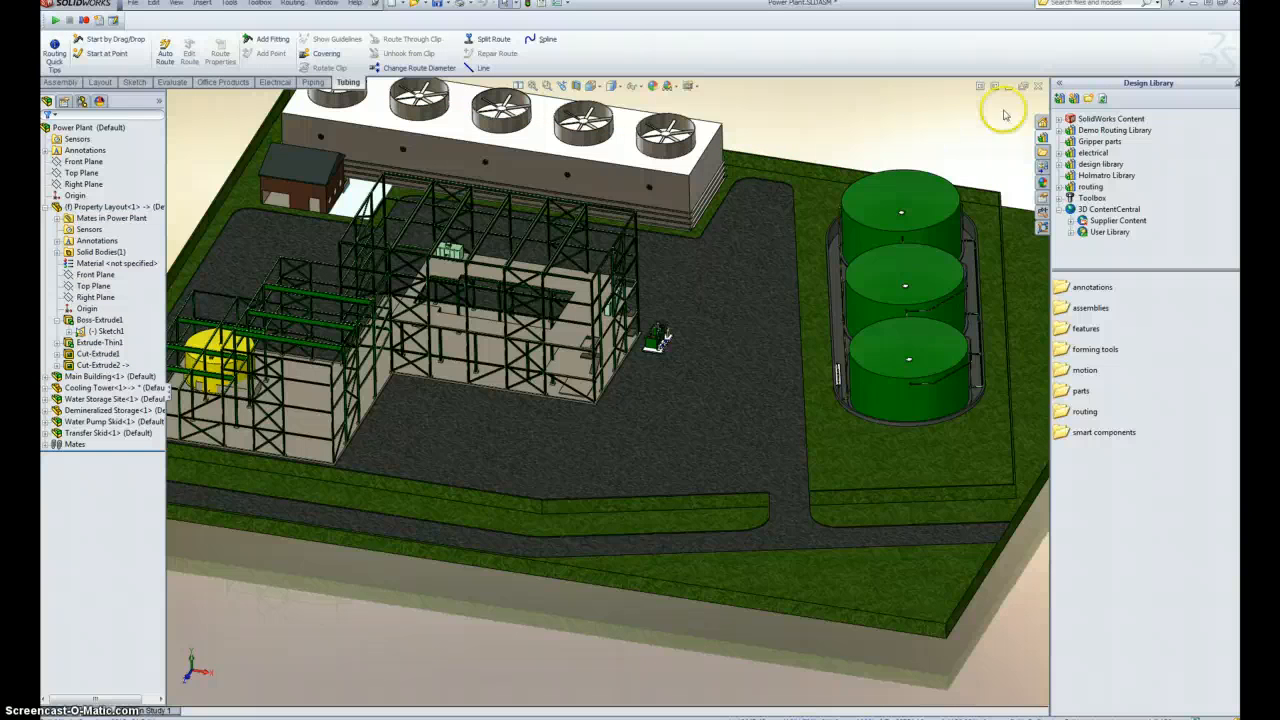
Enable the inclusion of 3D ContentCentral results in the file and model search options
{"action": "left_click", "coordinate": [558, 6]}
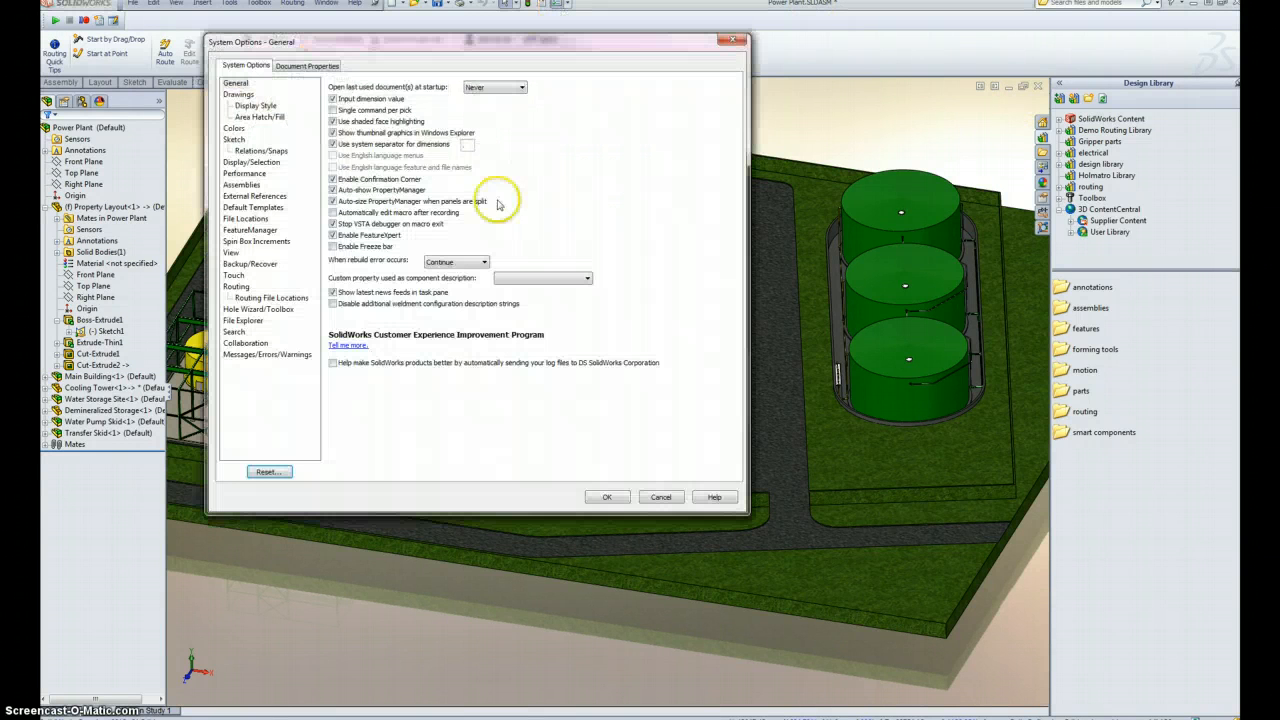
{"action": "left_click", "coordinate": [233, 331]}
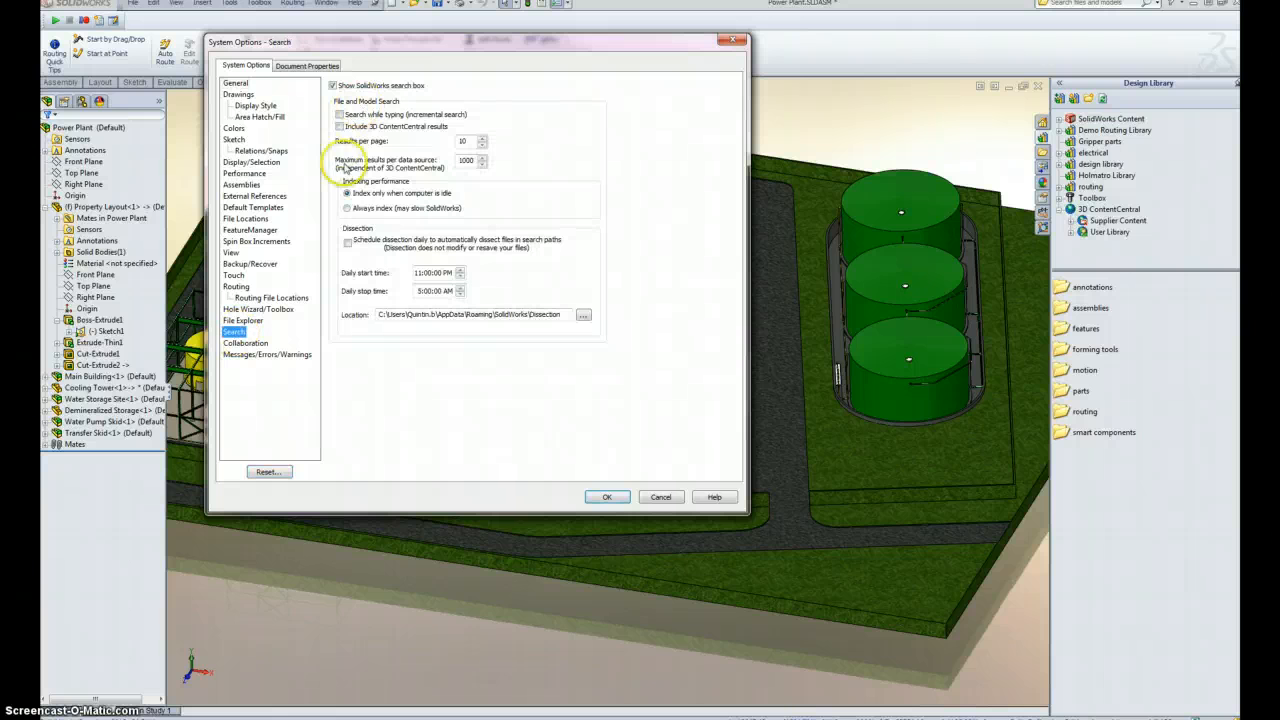
{"action": "left_click", "coordinate": [340, 127]}
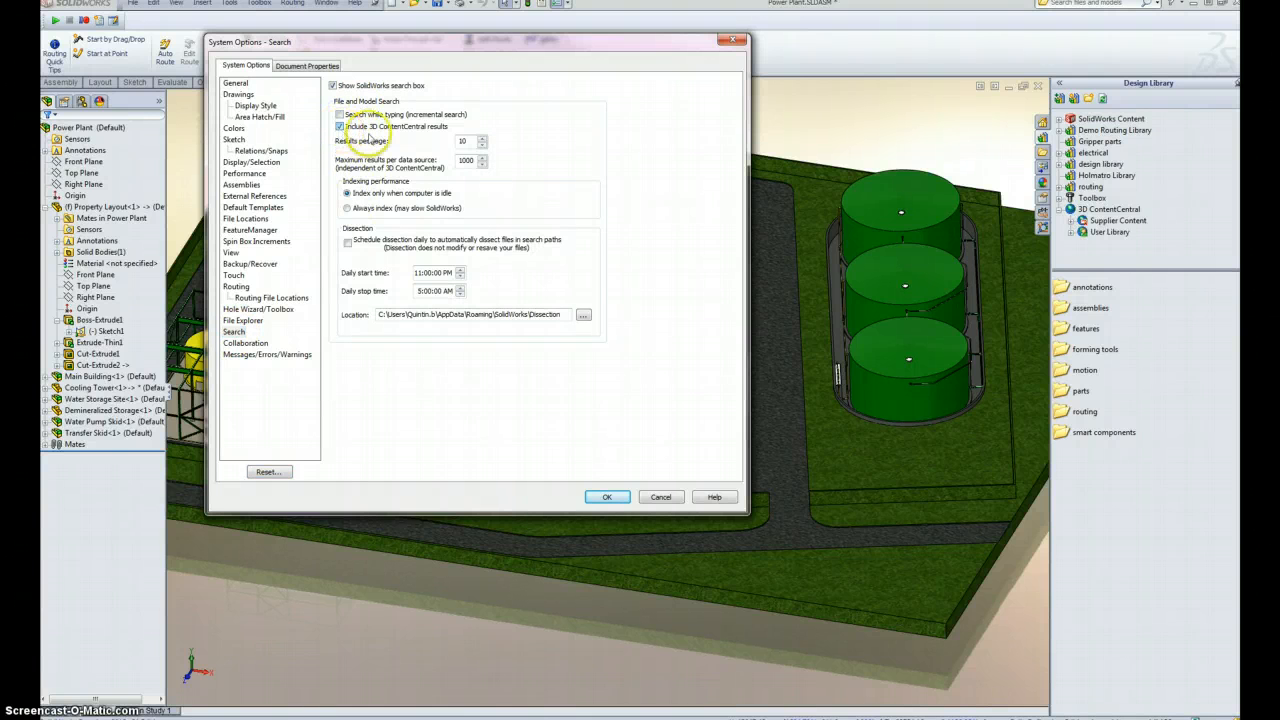
{"action": "left_click", "coordinate": [632, 497]}
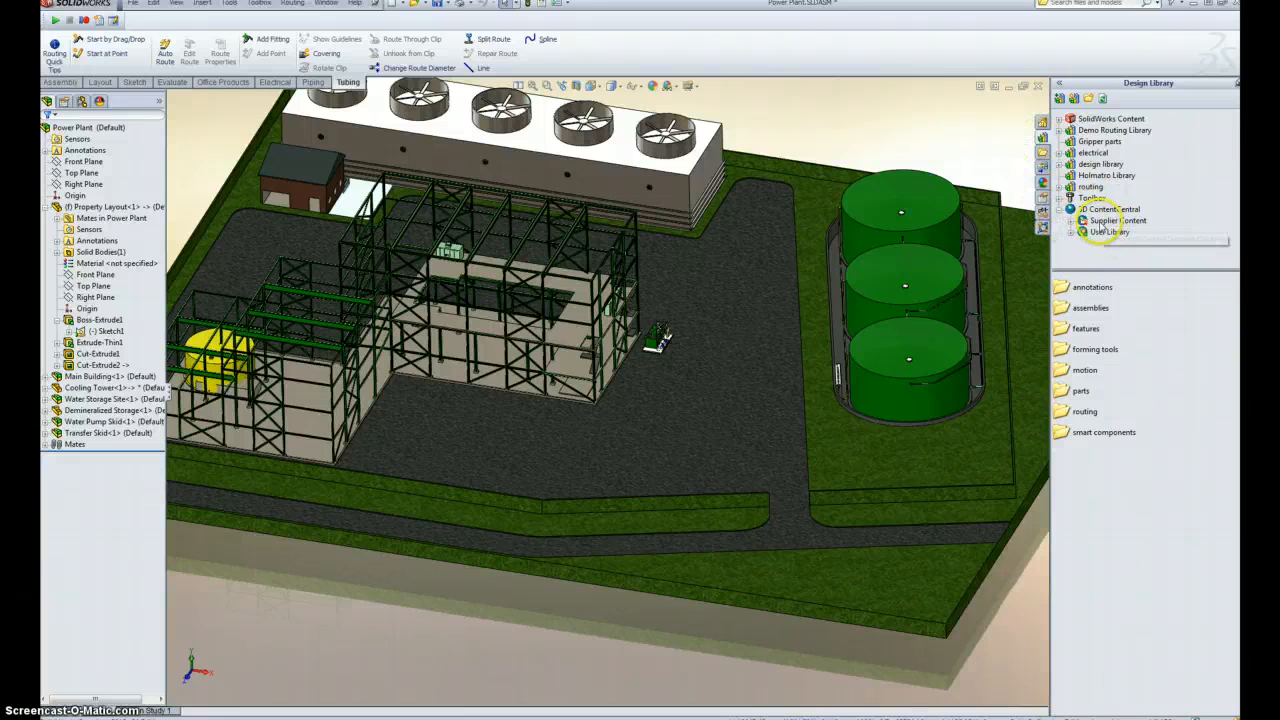
Expand the 3D ContentCentral User Library, switch to the 3D ContentCentral website in Internet Explorer and search for "forklift"
{"action": "left_click", "coordinate": [1071, 234]}
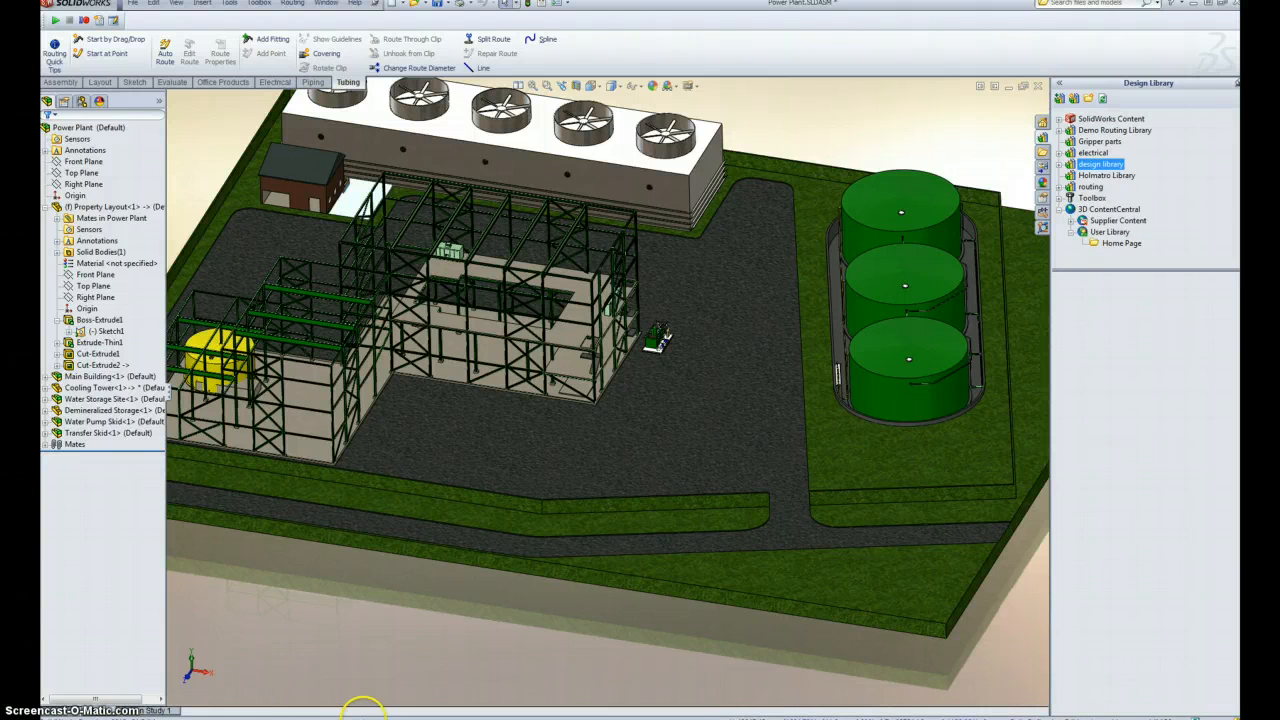
{"action": "mouse_move", "coordinate": [320, 719]}
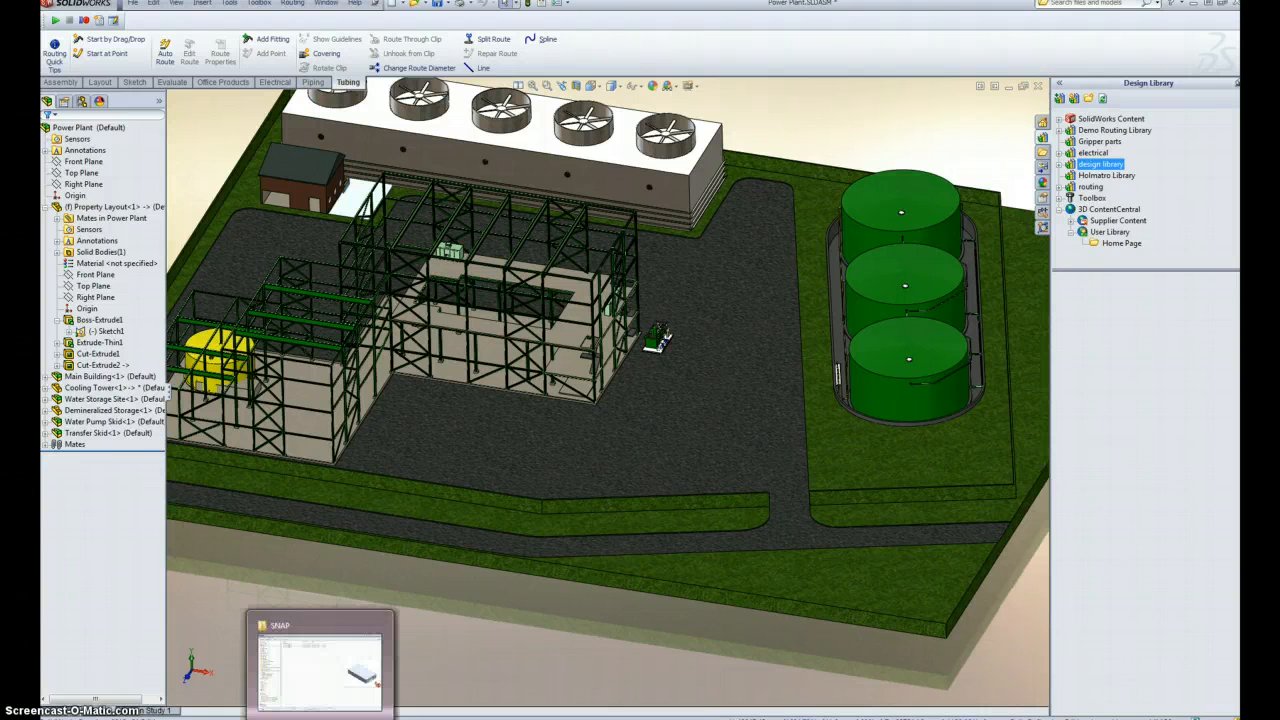
{"action": "key", "text": "alt+Tab"}
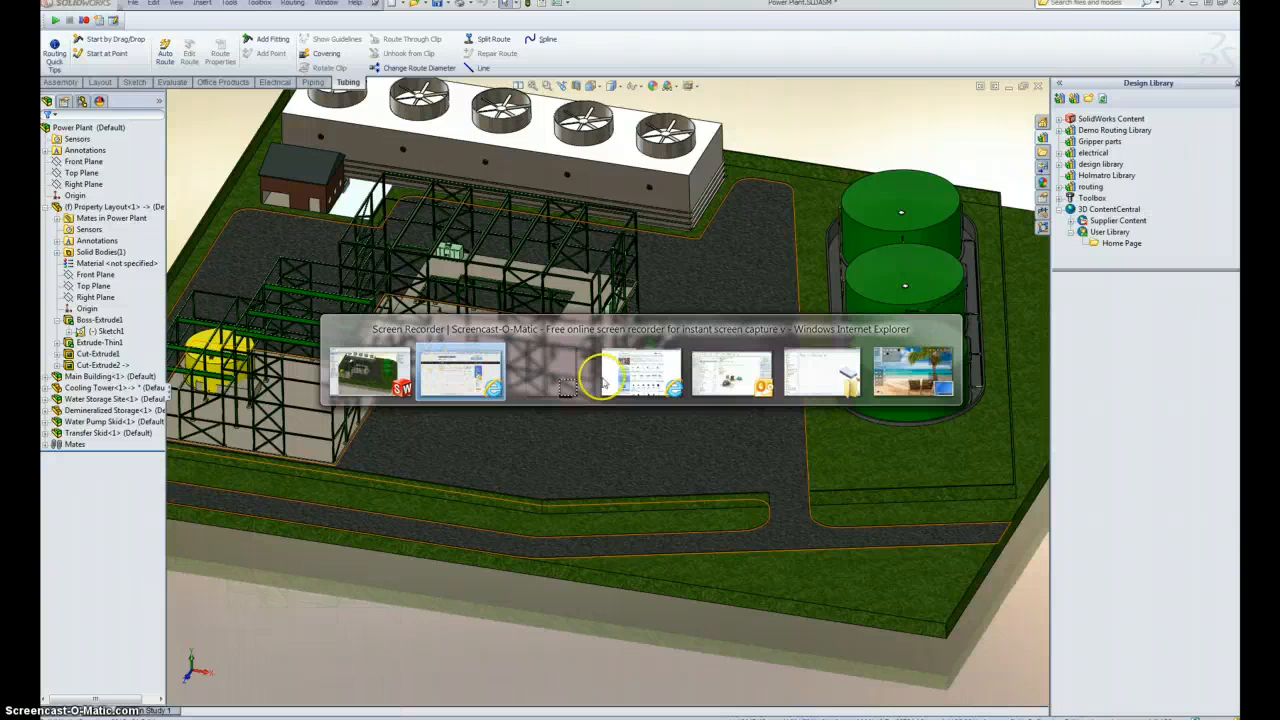
{"action": "left_click", "coordinate": [641, 383]}
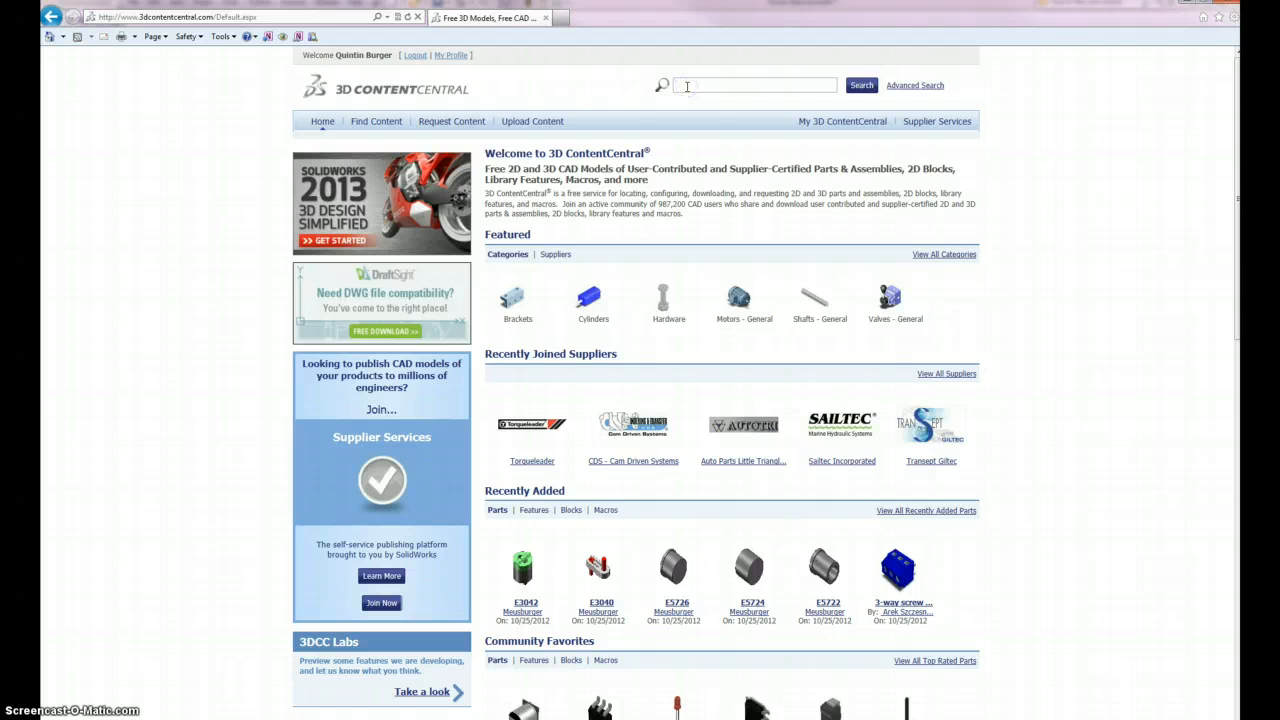
{"action": "left_click", "coordinate": [687, 86]}
{"action": "type", "text": "forklift"}
{"action": "left_click", "coordinate": [860, 87]}
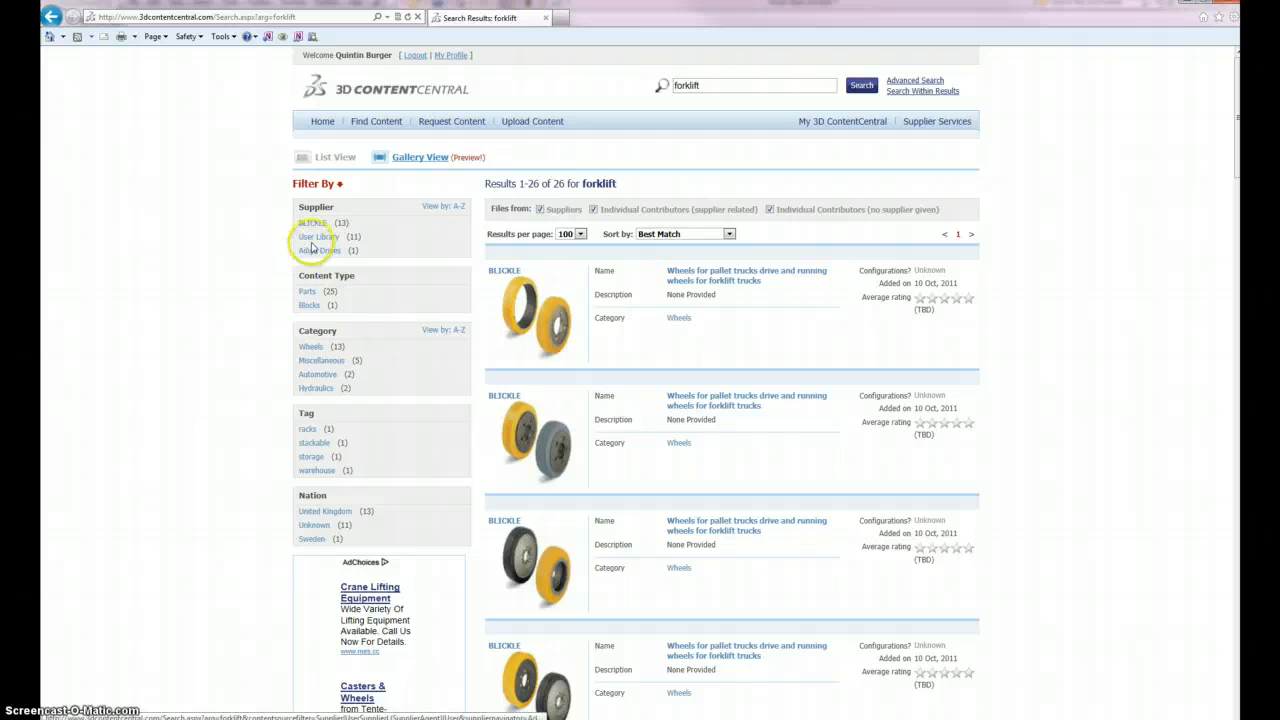
Filter the forklift results to the User Library supplier and open the generic forklift model for scale and layout work
{"action": "left_click", "coordinate": [320, 236]}
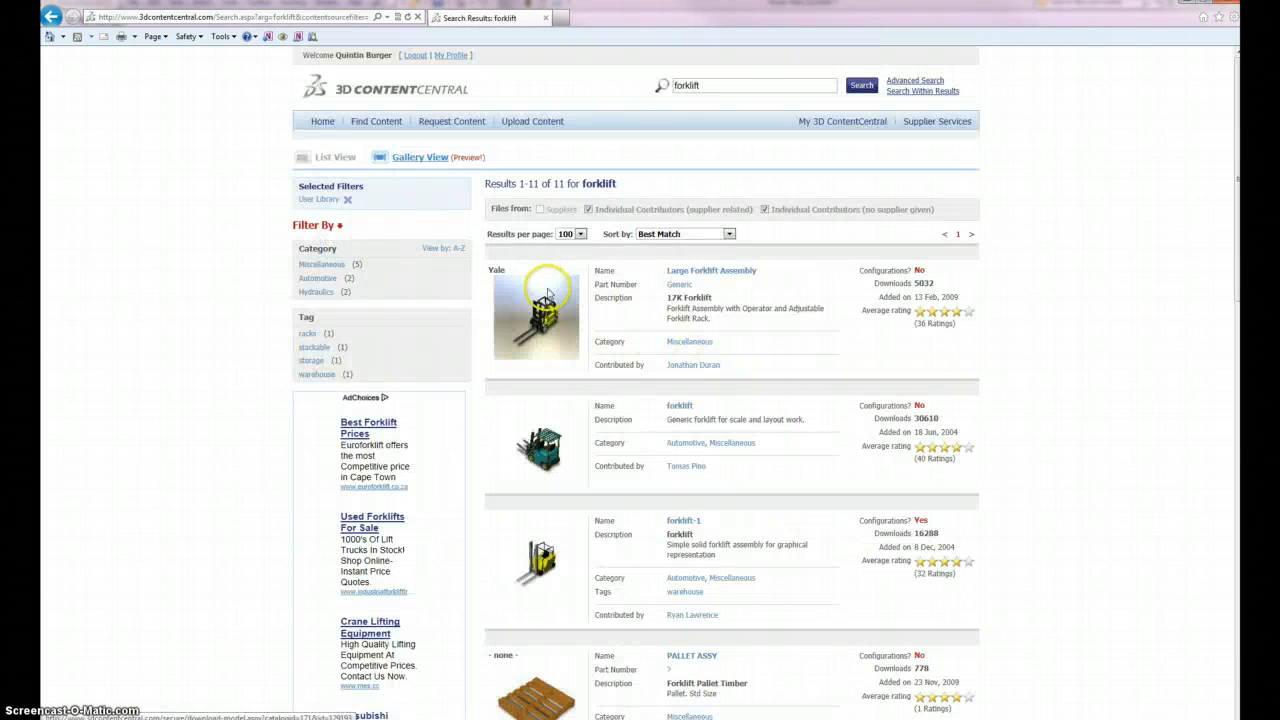
{"action": "scroll", "coordinate": [568, 302], "scroll_direction": "down", "scroll_amount": 6}
{"action": "scroll", "coordinate": [549, 294], "scroll_direction": "down", "scroll_amount": 2}
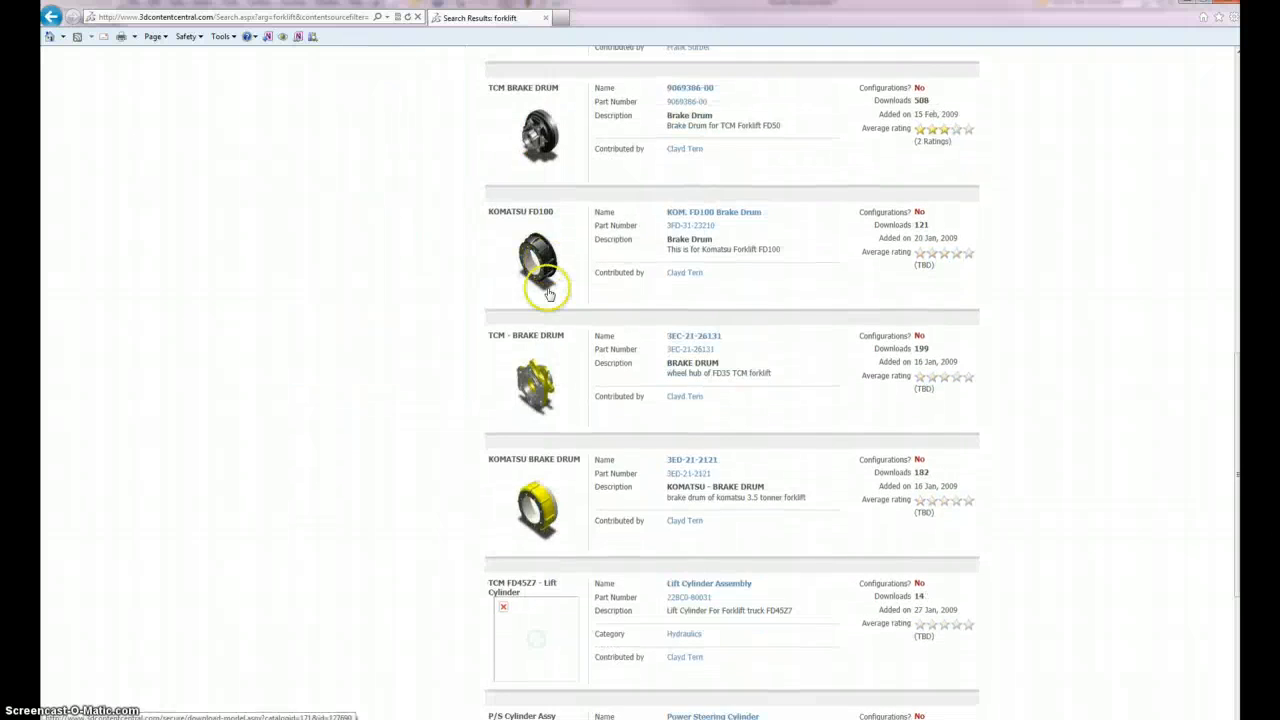
{"action": "scroll", "coordinate": [549, 294], "scroll_direction": "down", "scroll_amount": 2}
{"action": "scroll", "coordinate": [549, 294], "scroll_direction": "up", "scroll_amount": 10}
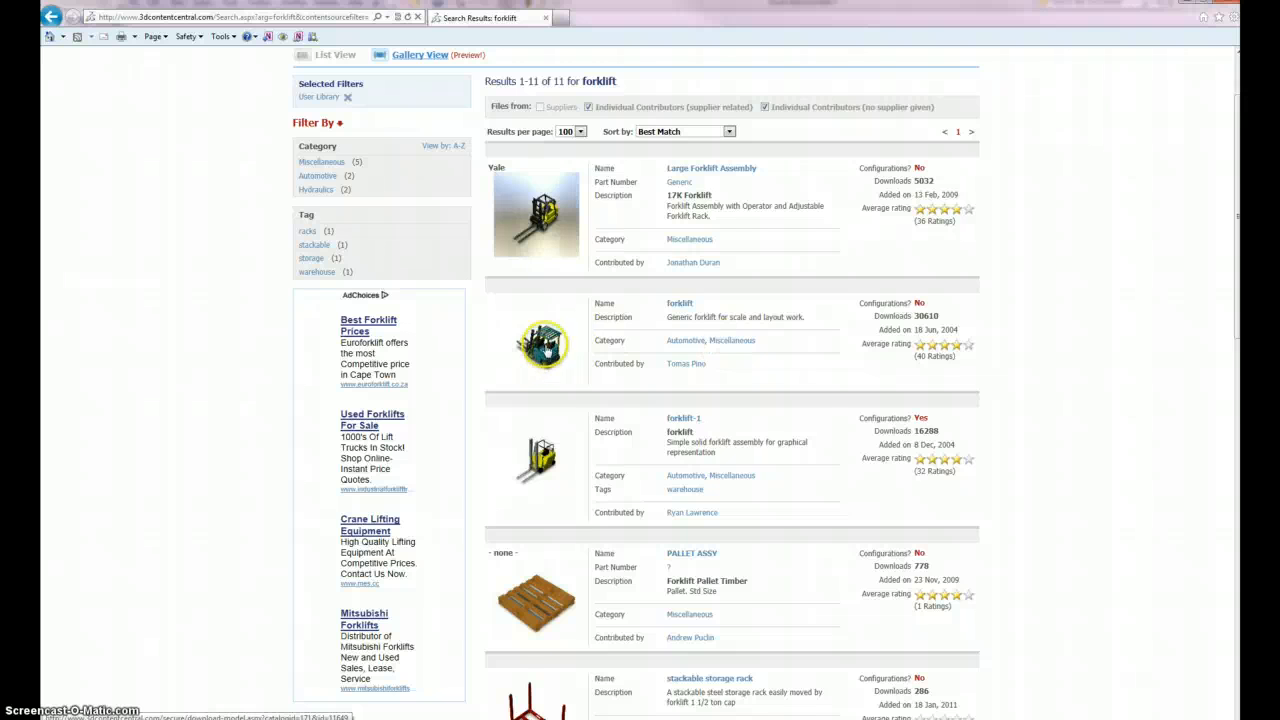
{"action": "left_click", "coordinate": [546, 347]}
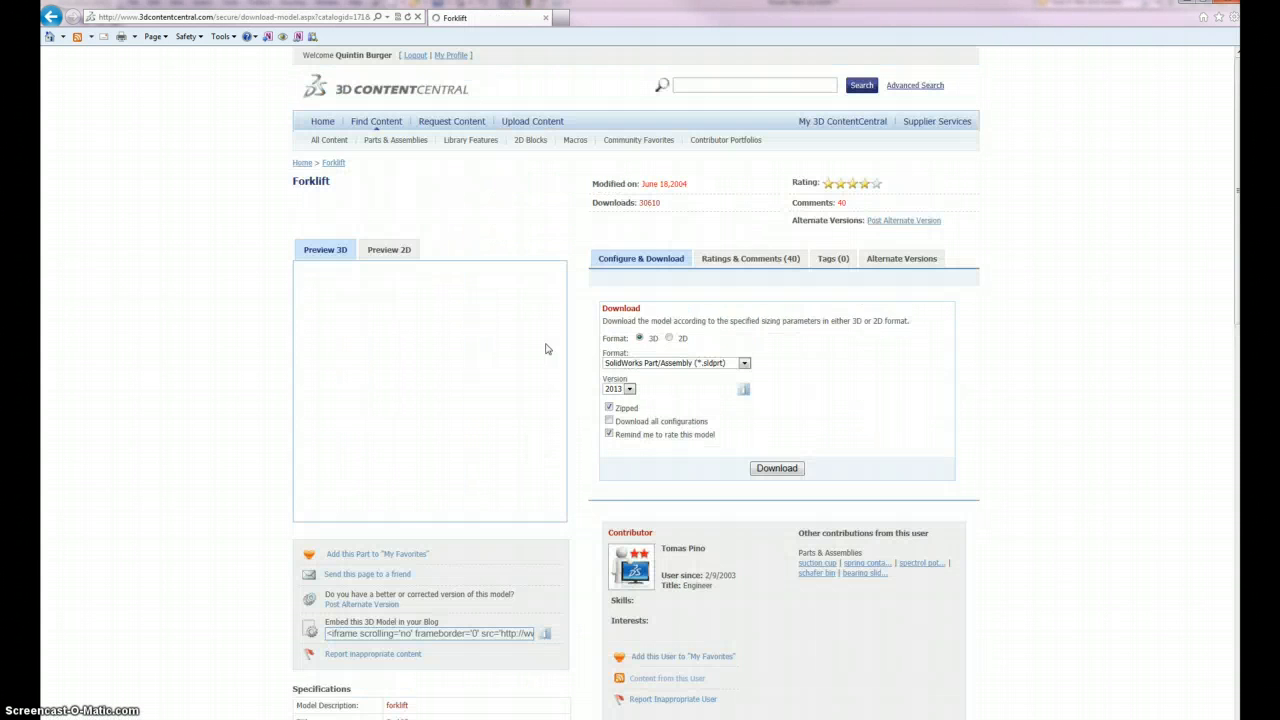
Download the forklift as a zipped SolidWorks Part/Assembly, version 2012, into the piping folder
{"action": "left_click", "coordinate": [629, 389]}
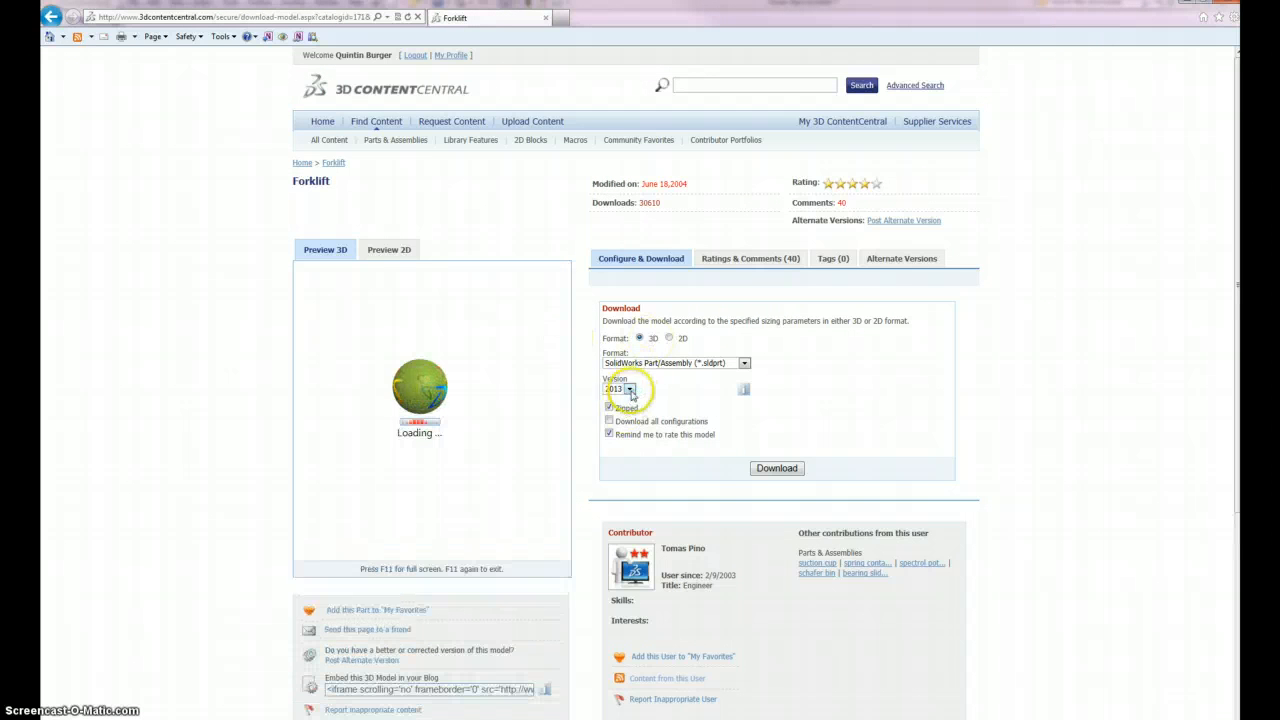
{"action": "left_click", "coordinate": [615, 408]}
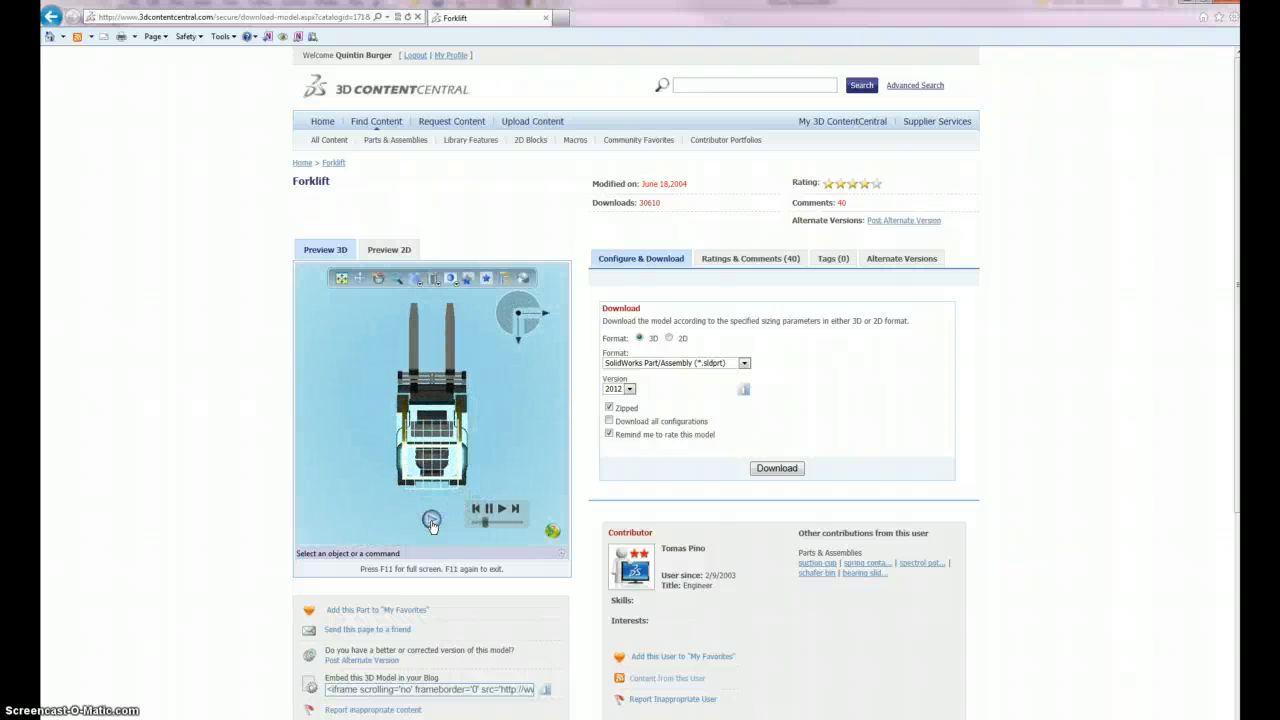
{"action": "left_click", "coordinate": [776, 468]}
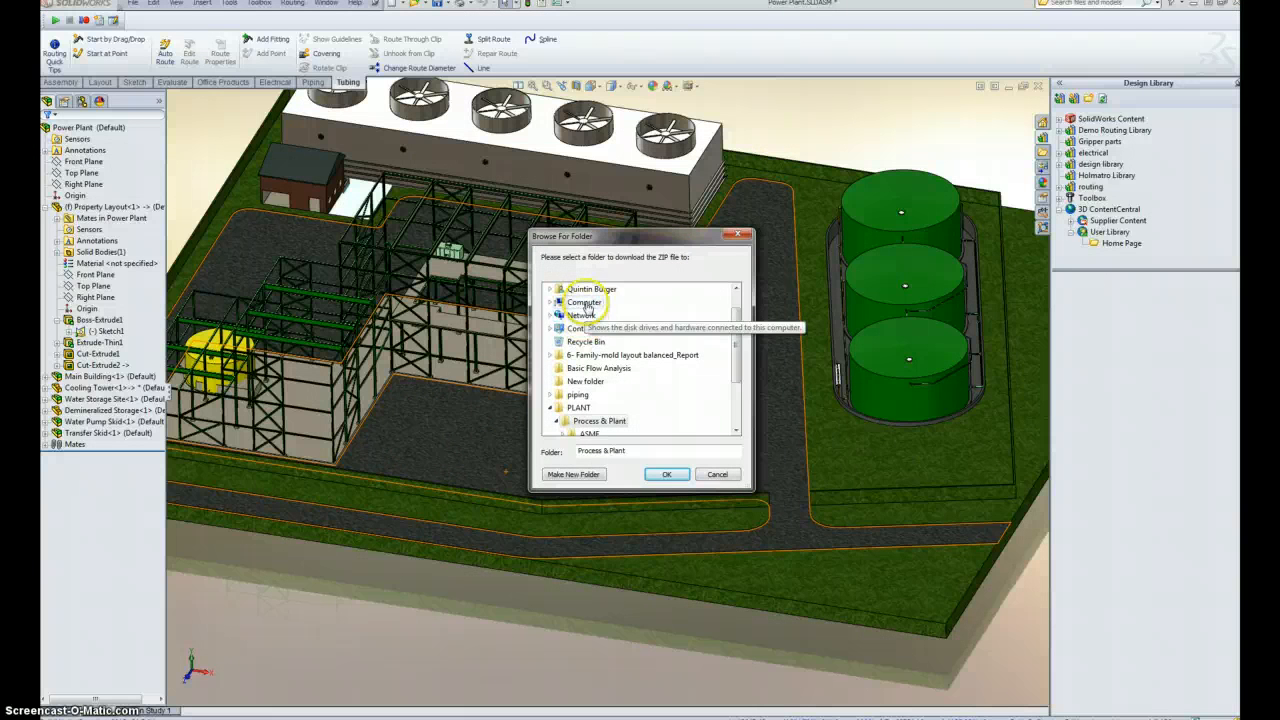
{"action": "left_click", "coordinate": [578, 420]}
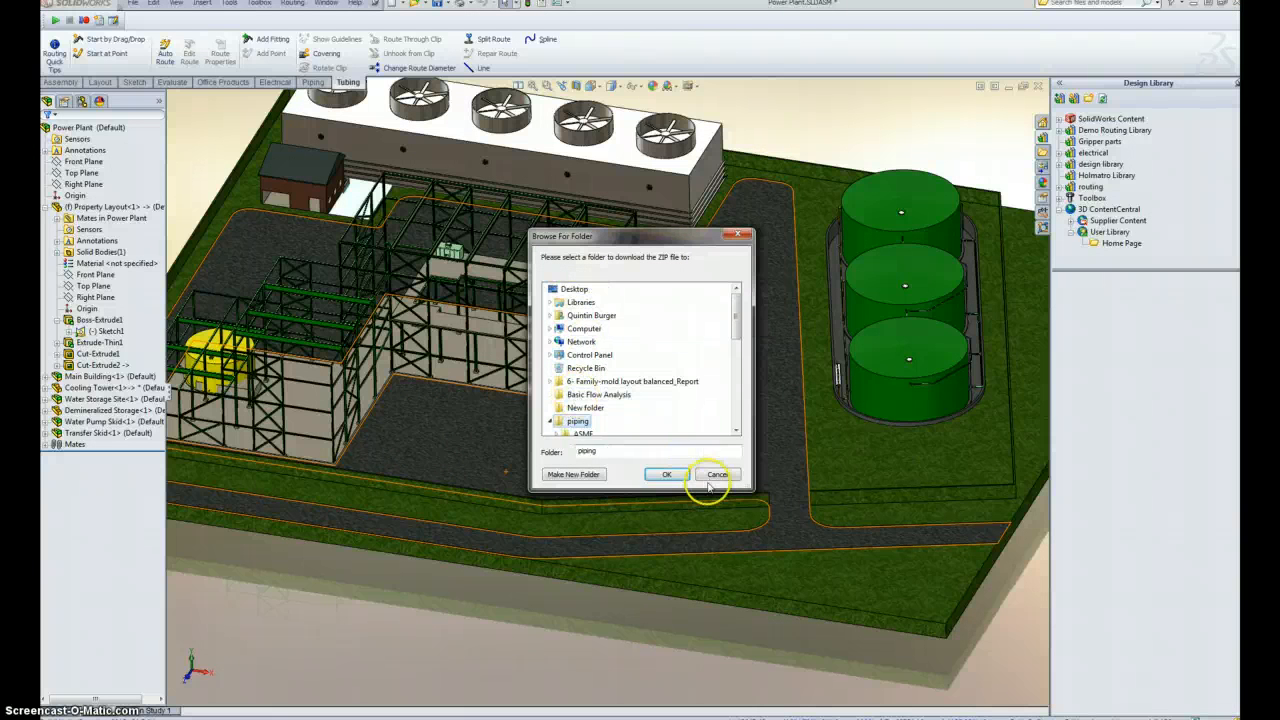
{"action": "left_click", "coordinate": [664, 474]}
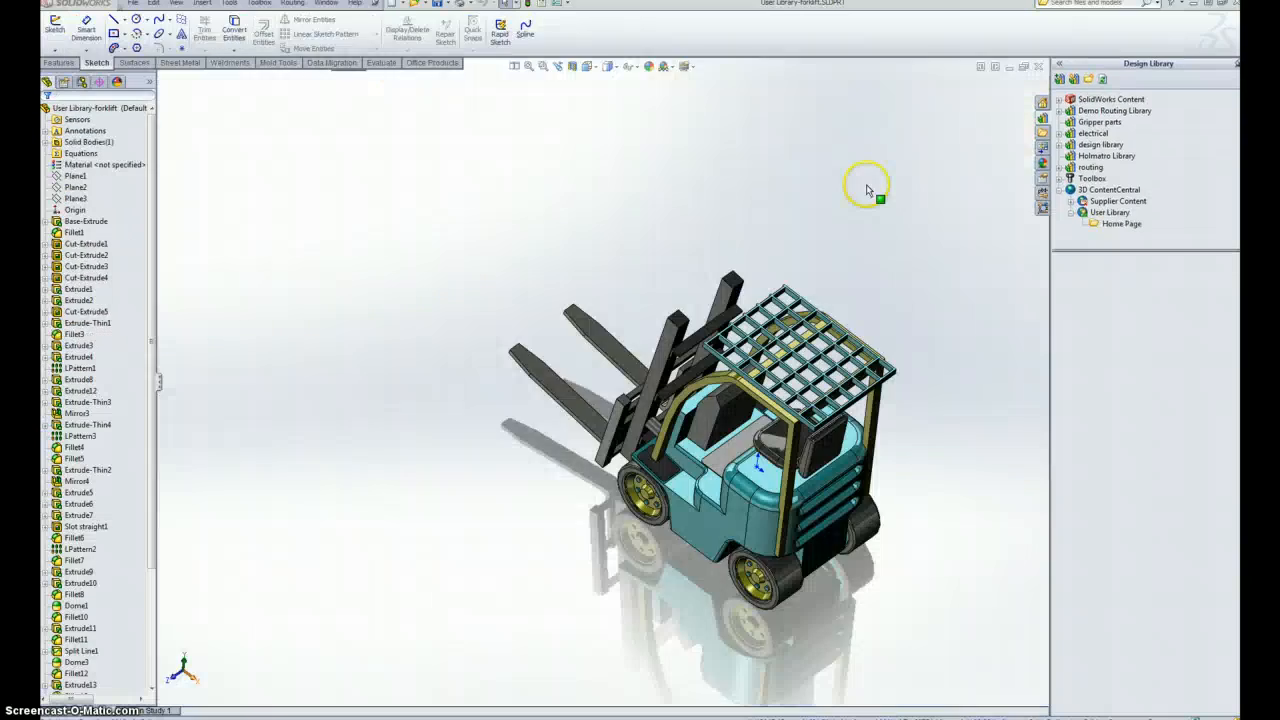
Show the forklift part and Power Plant assembly side by side and insert the forklift onto the paved area beside the main building
{"action": "middle_click_drag", "start_coordinate": [778, 345], "coordinate": [807, 270]}
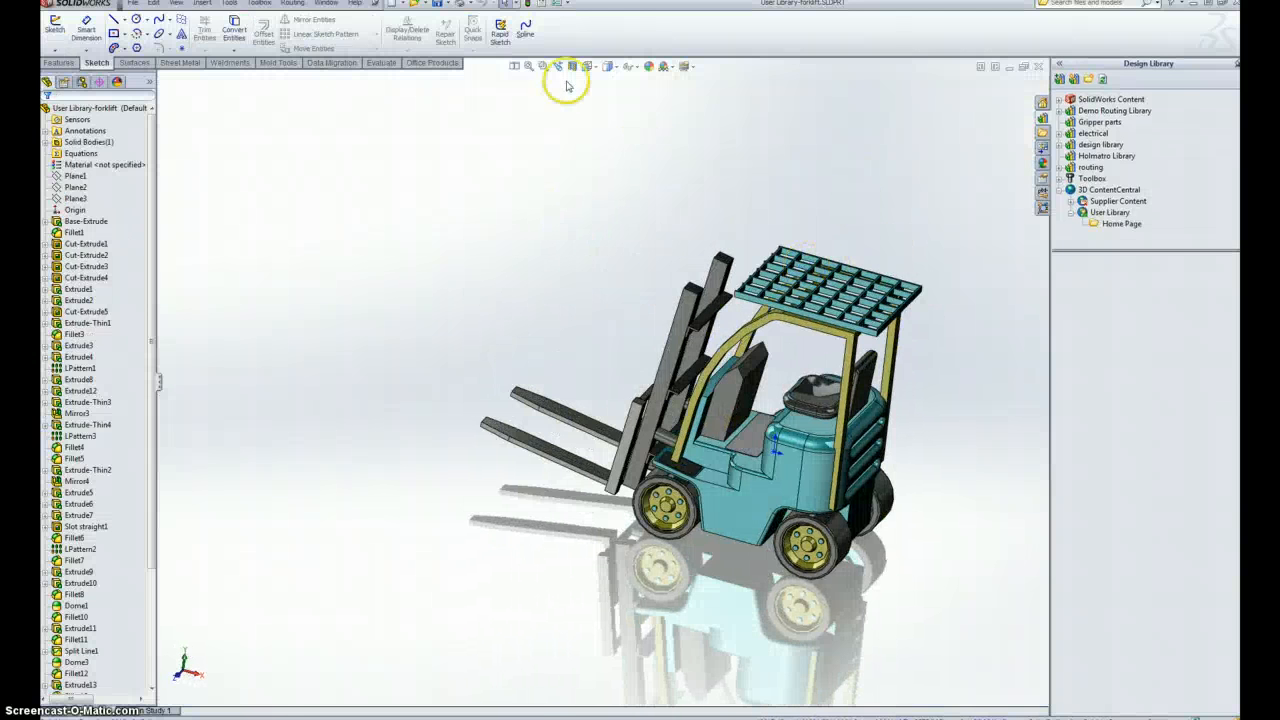
{"action": "left_click", "coordinate": [514, 68]}
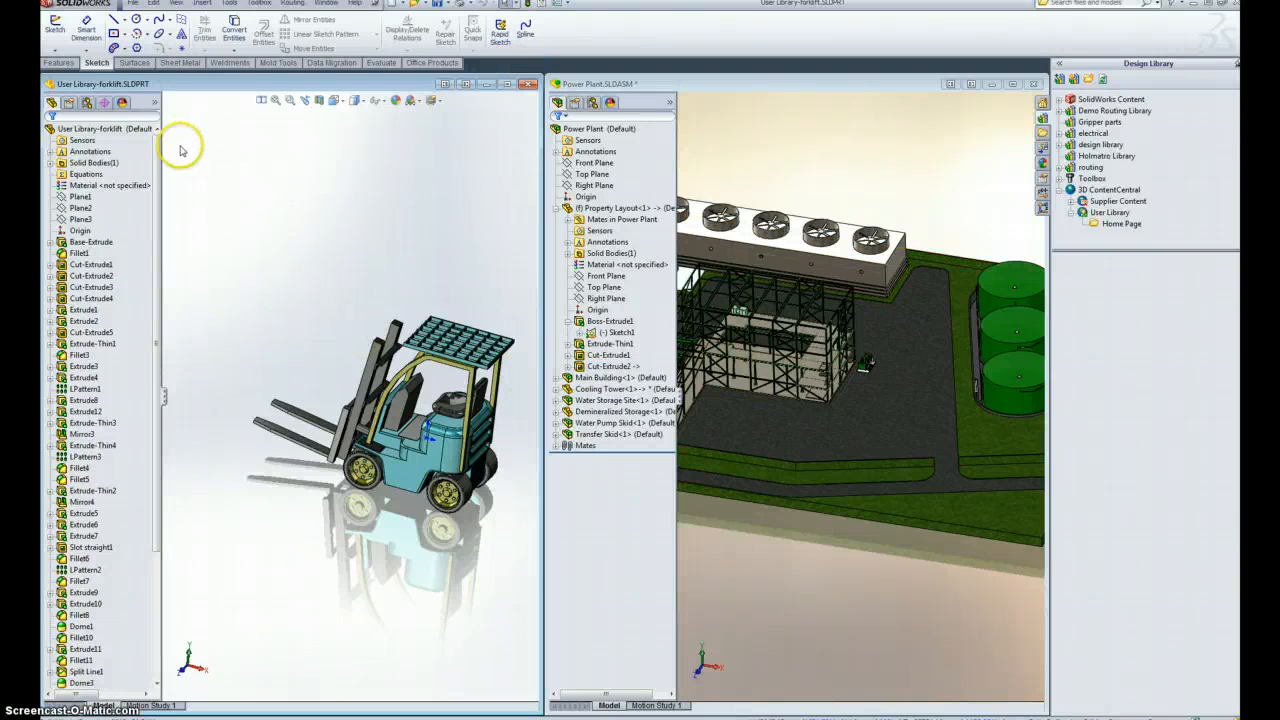
{"action": "left_click_drag", "start_coordinate": [120, 130], "coordinate": [906, 362]}
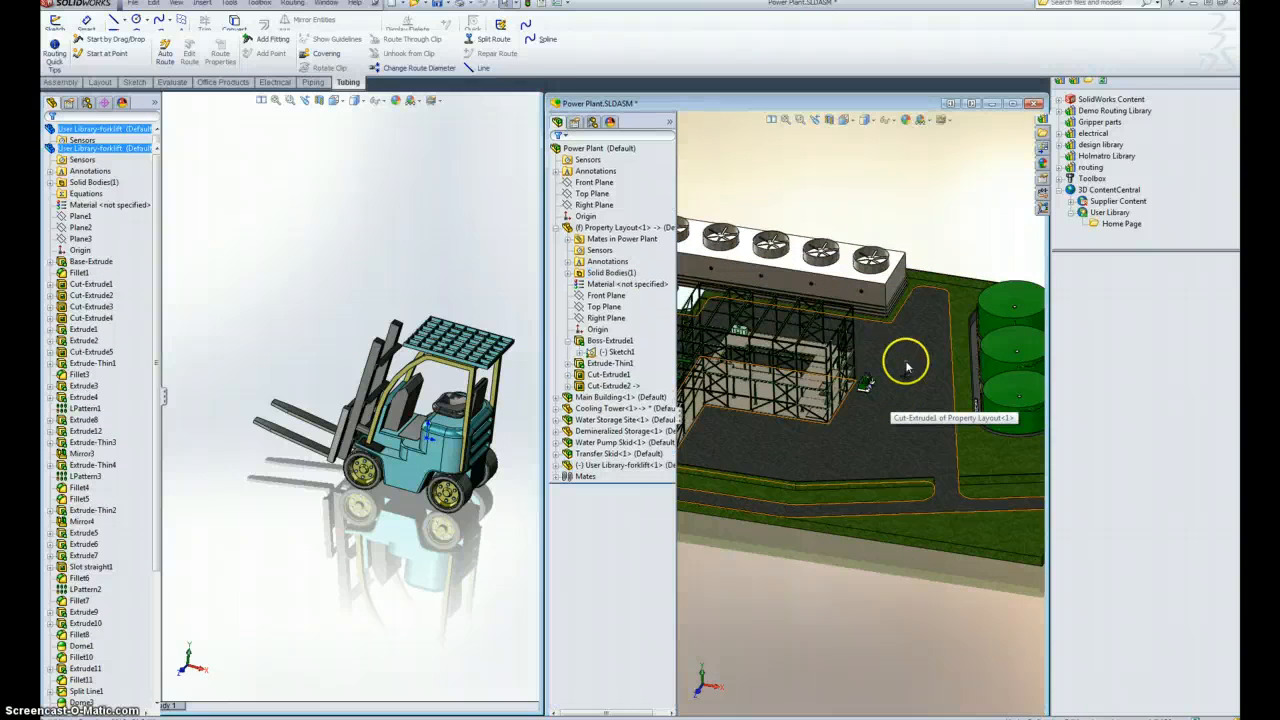
{"action": "scroll", "coordinate": [908, 386], "scroll_direction": "down", "scroll_amount": 10}
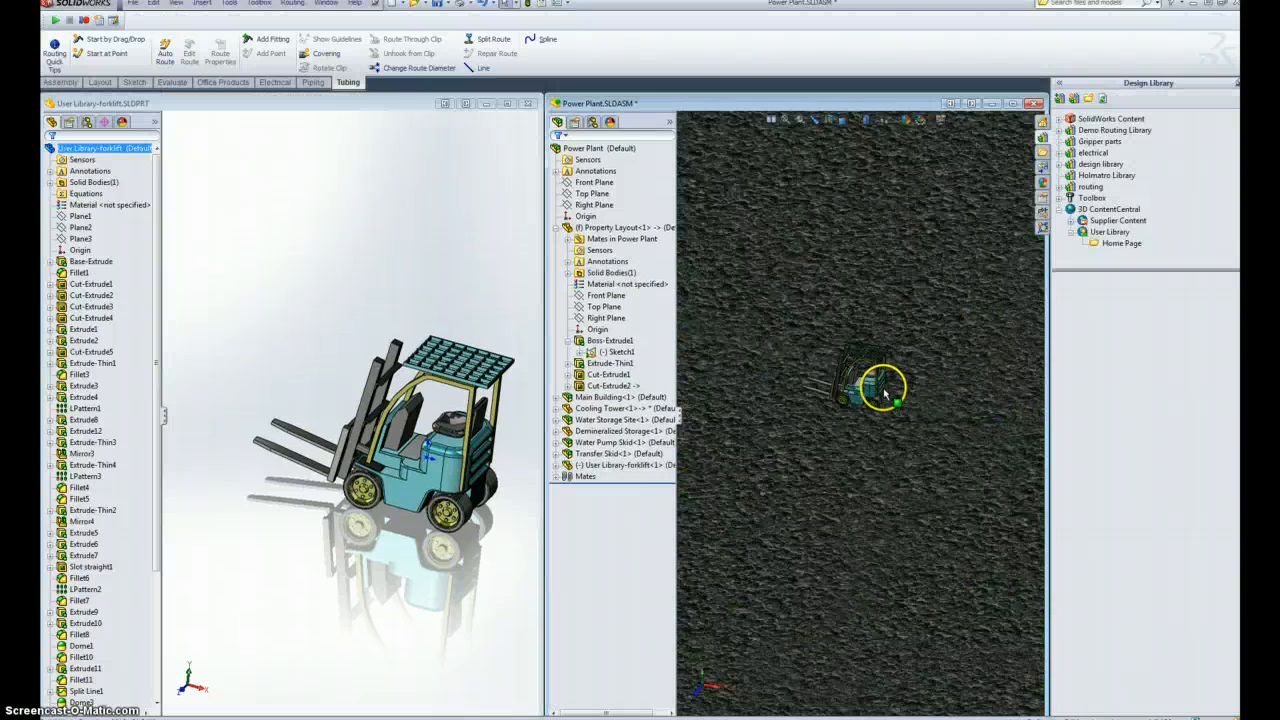
Examine the inserted forklift from several distances to compare its scale with the neighbouring skid in the Power Plant assembly
{"action": "middle_click_drag", "start_coordinate": [875, 395], "coordinate": [831, 377]}
{"action": "scroll", "coordinate": [831, 377], "scroll_direction": "up", "scroll_amount": 5}
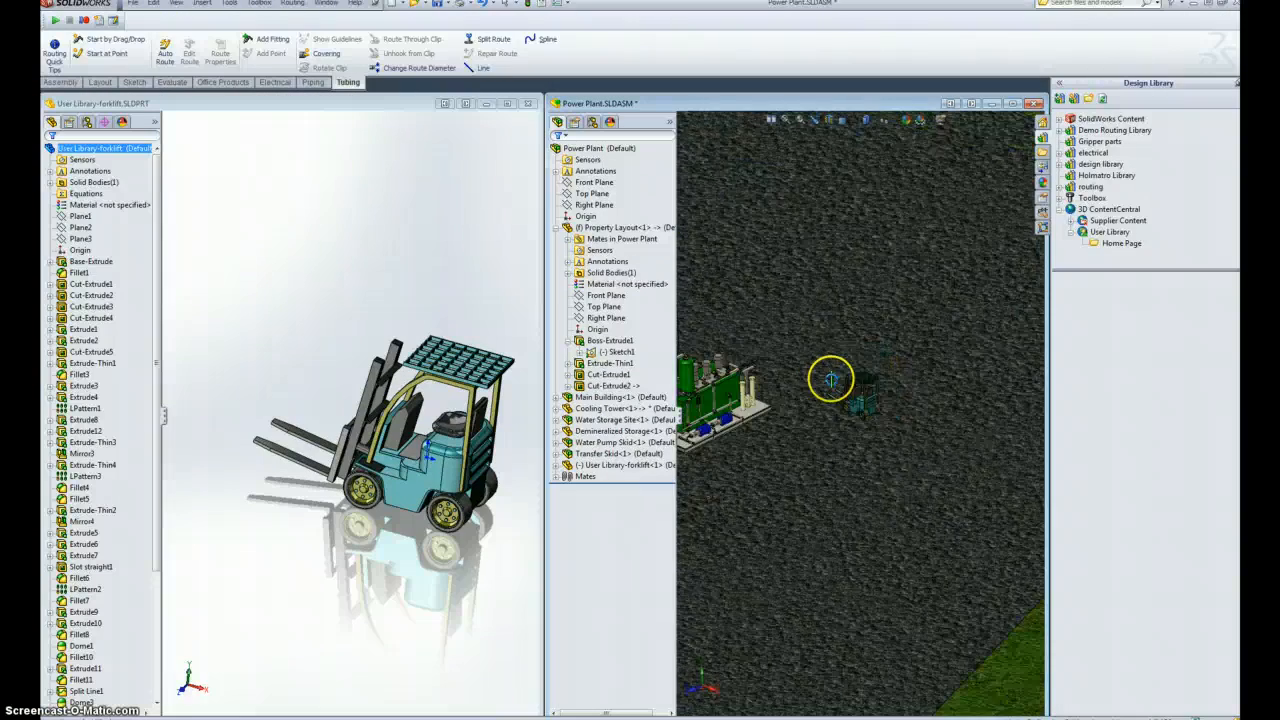
{"action": "scroll", "coordinate": [834, 379], "scroll_direction": "up", "scroll_amount": 2}
{"action": "scroll", "coordinate": [861, 415], "scroll_direction": "down", "scroll_amount": 1}
{"action": "scroll", "coordinate": [861, 415], "scroll_direction": "down", "scroll_amount": 5}
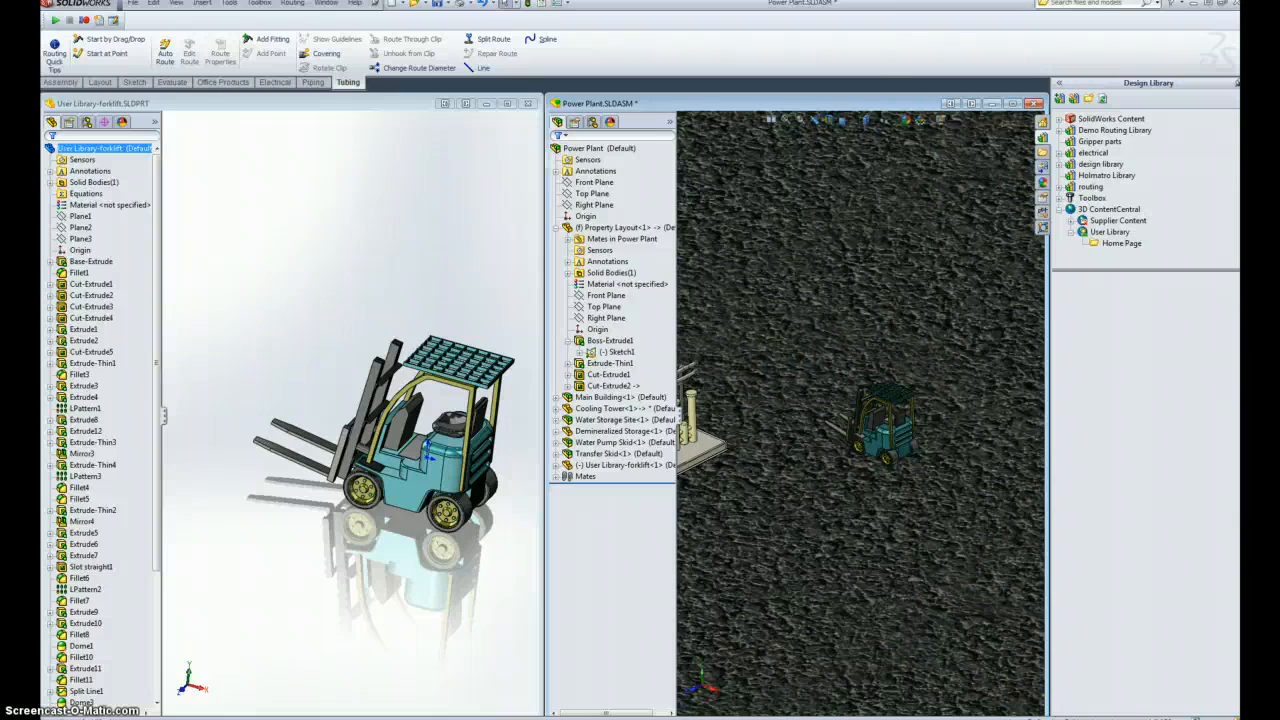
Switch to the 3D ContentCentral website in Internet Explorer, dismiss the forklift download message and search for "ladder"
{"action": "left_click", "coordinate": [187, 718]}
{"action": "left_click", "coordinate": [145, 687]}
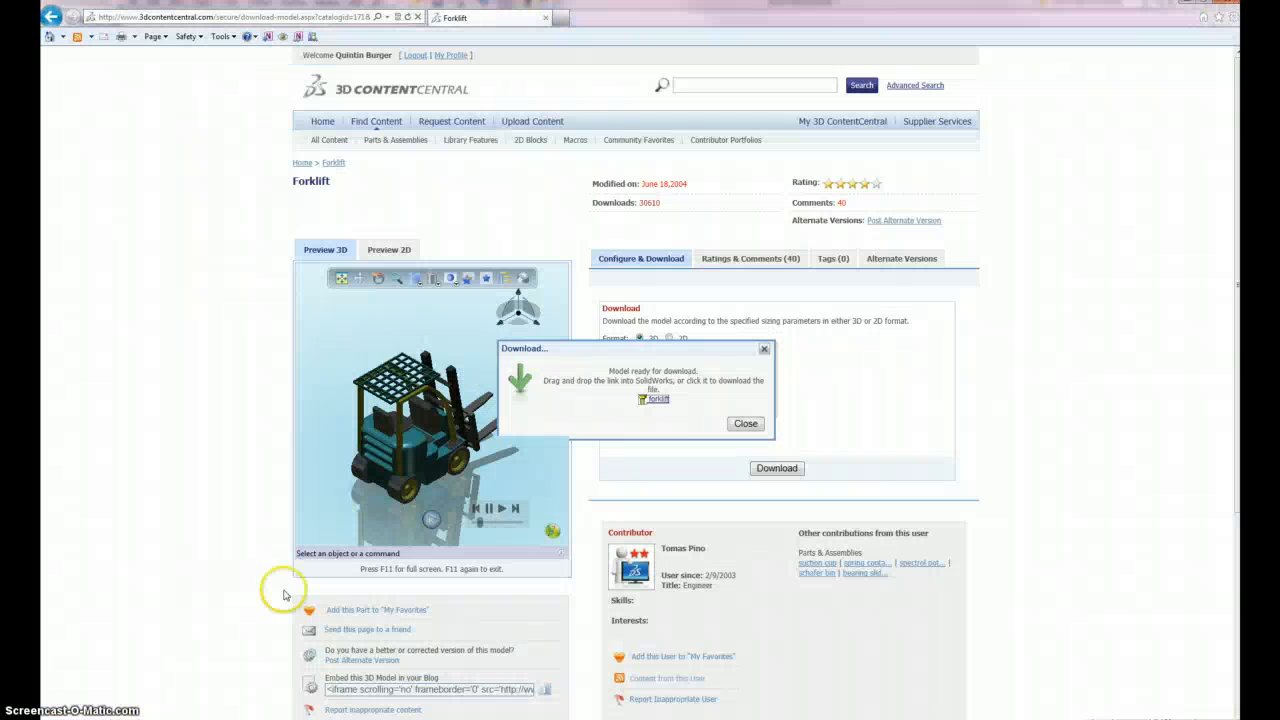
{"action": "left_click", "coordinate": [745, 423]}
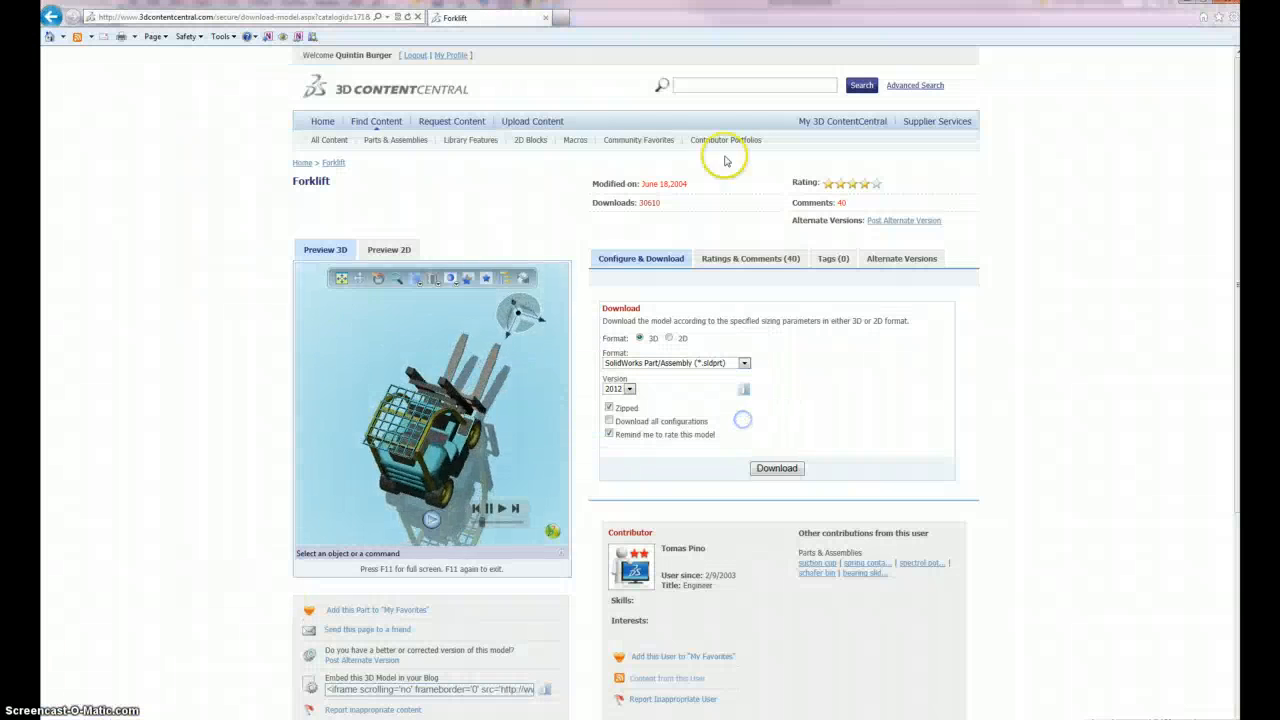
{"action": "left_click", "coordinate": [700, 84]}
{"action": "type", "text": "ladder"}
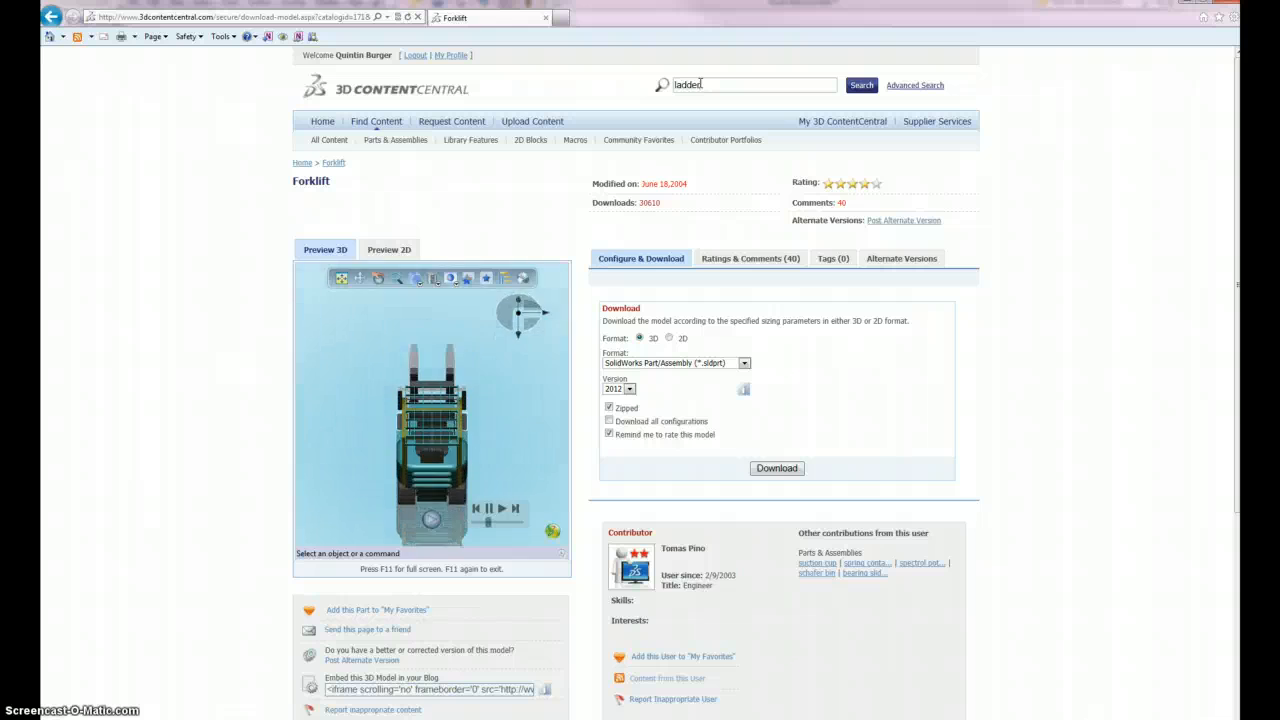
{"action": "key", "text": "Return"}
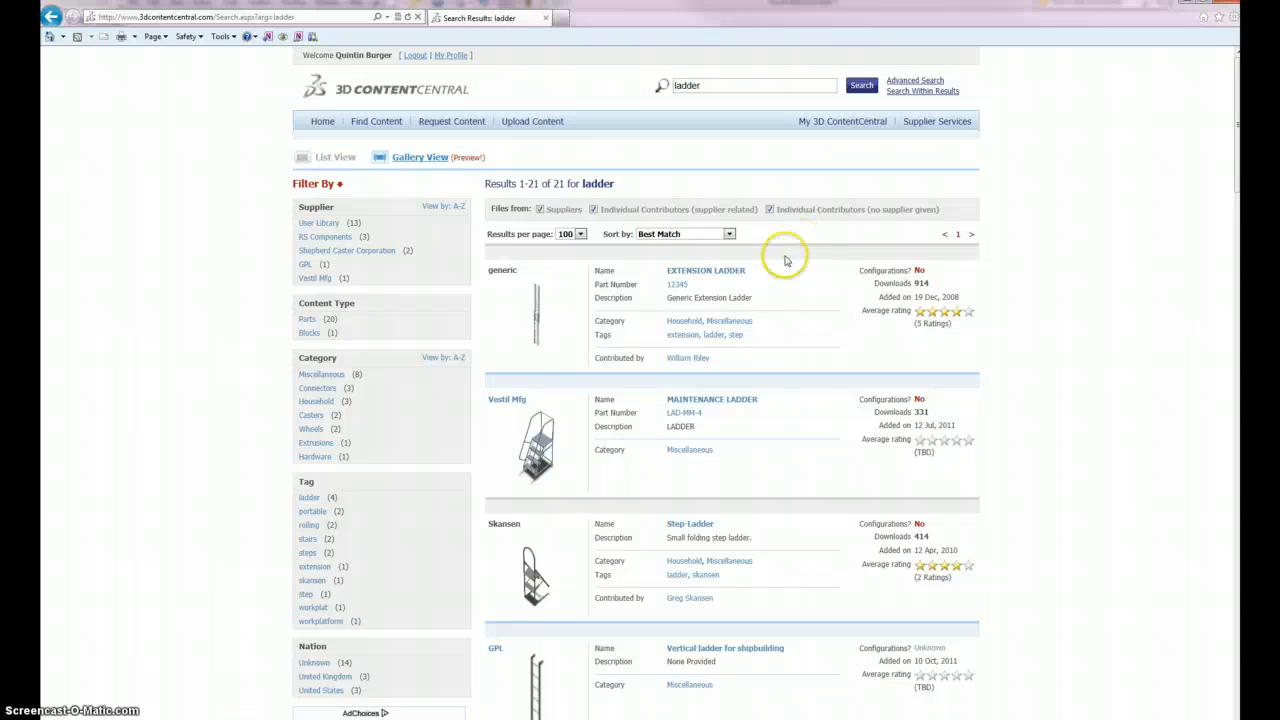
Look through the ladder search results and open the page of the caged ladder model
{"action": "scroll", "coordinate": [714, 282], "scroll_direction": "down", "scroll_amount": 4}
{"action": "scroll", "coordinate": [714, 282], "scroll_direction": "down", "scroll_amount": 7}
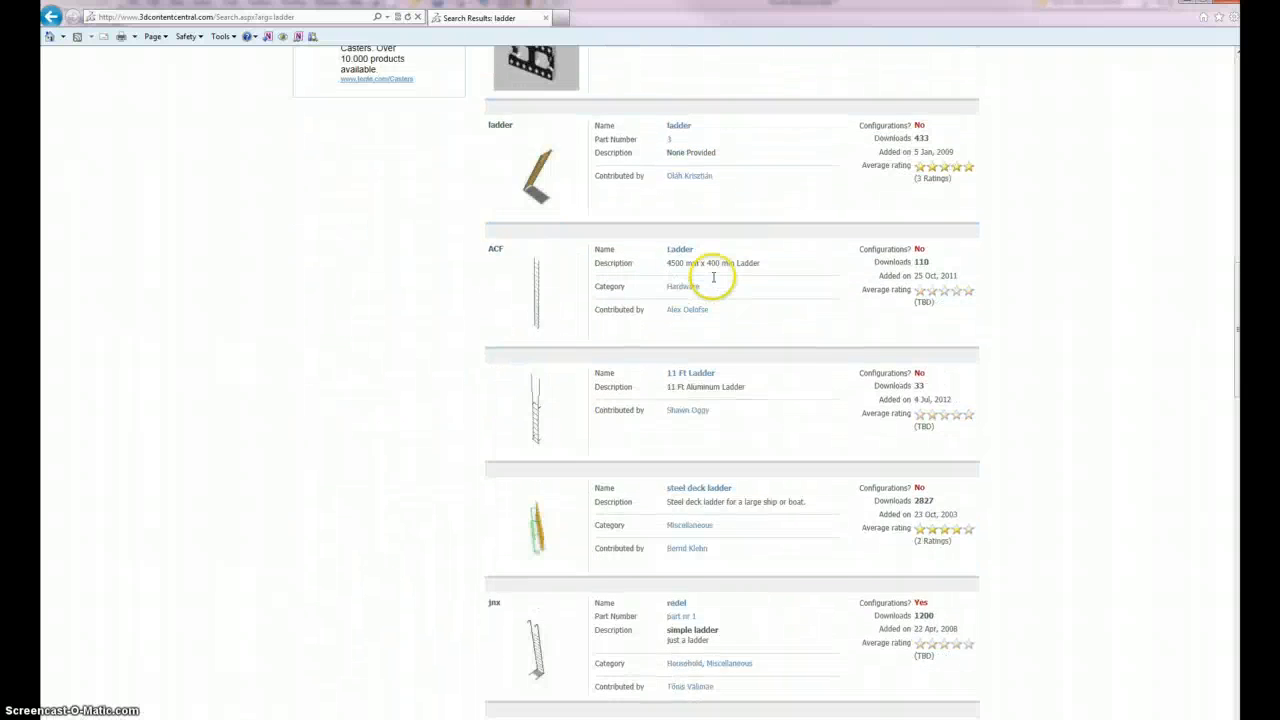
{"action": "scroll", "coordinate": [714, 282], "scroll_direction": "down", "scroll_amount": 9}
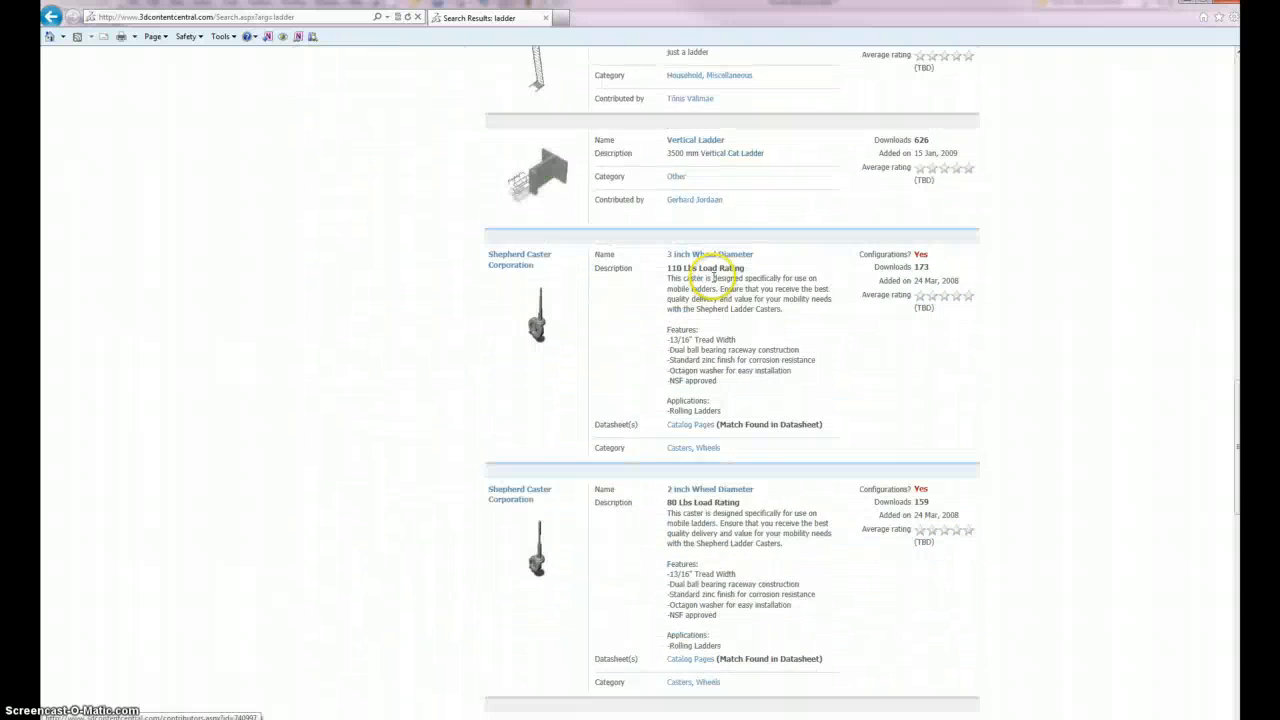
{"action": "scroll", "coordinate": [714, 282], "scroll_direction": "down", "scroll_amount": 2}
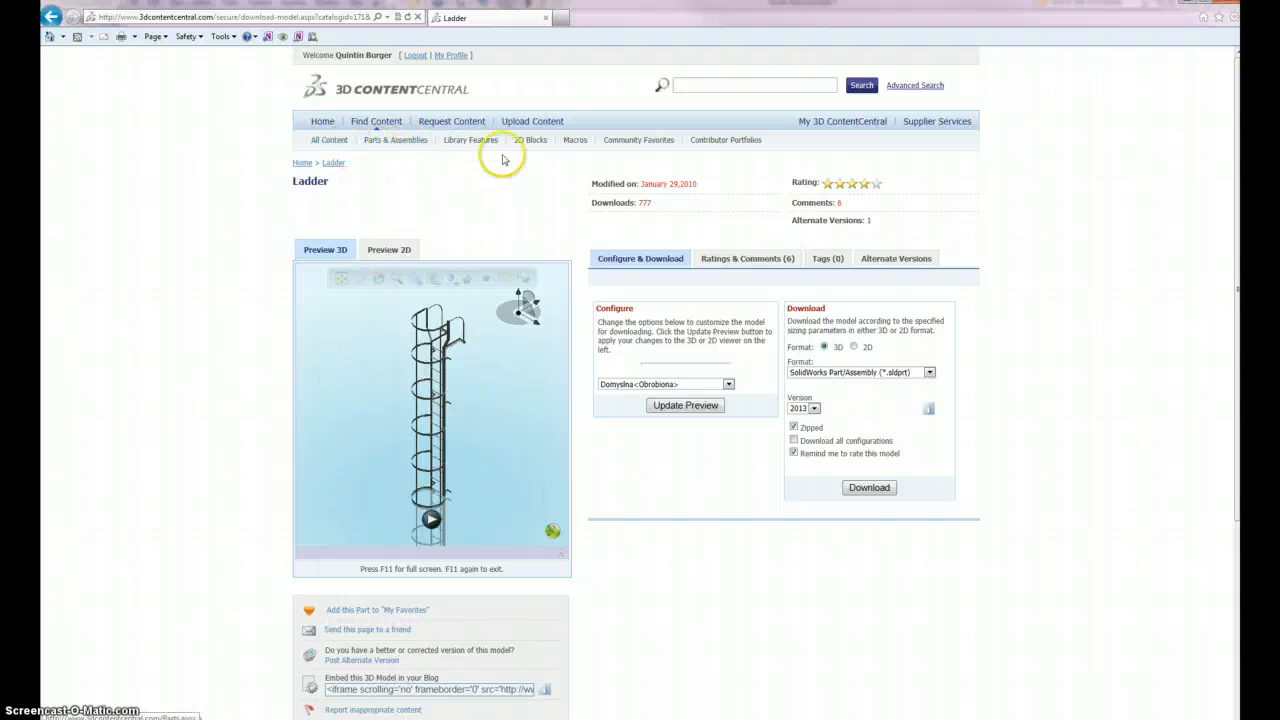
Browse the 2D Blocks, Macros and Find Content overview pages of 3D ContentCentral to see the available content categories
{"action": "left_click", "coordinate": [531, 141]}
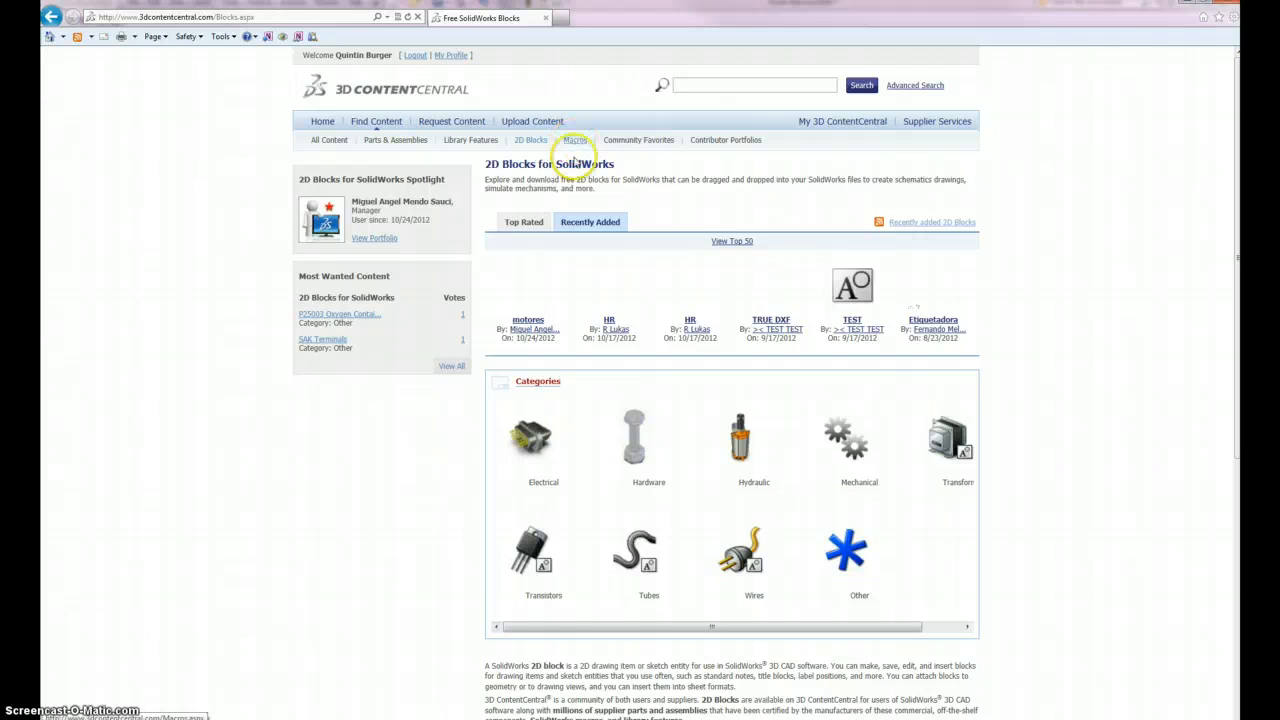
{"action": "left_click", "coordinate": [575, 141]}
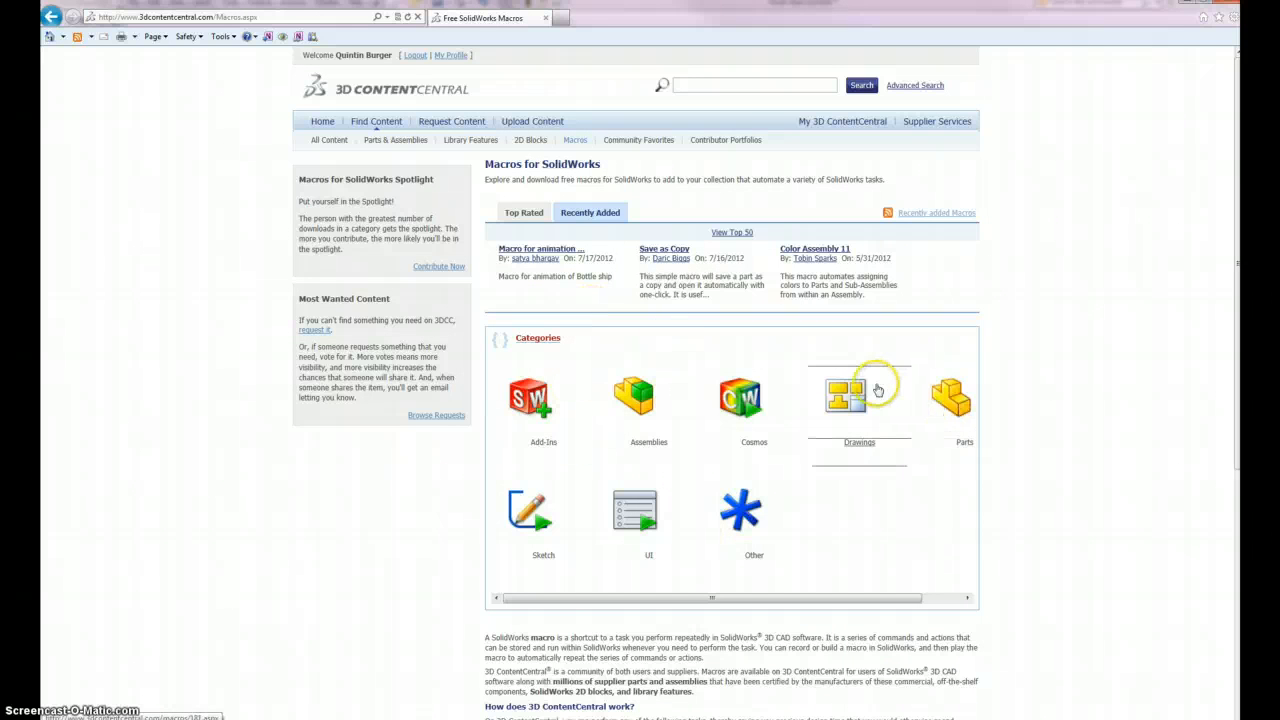
{"action": "left_click", "coordinate": [376, 122]}
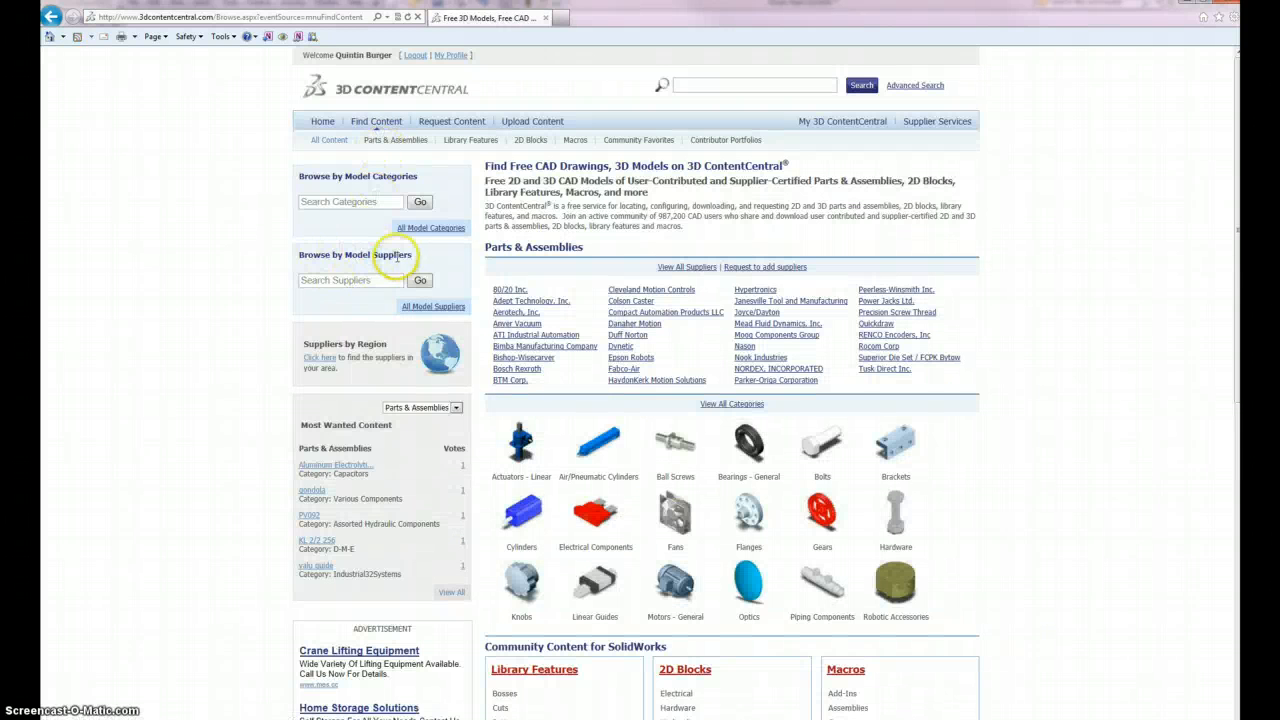
{"action": "scroll", "coordinate": [686, 400], "scroll_direction": "down", "scroll_amount": 5}
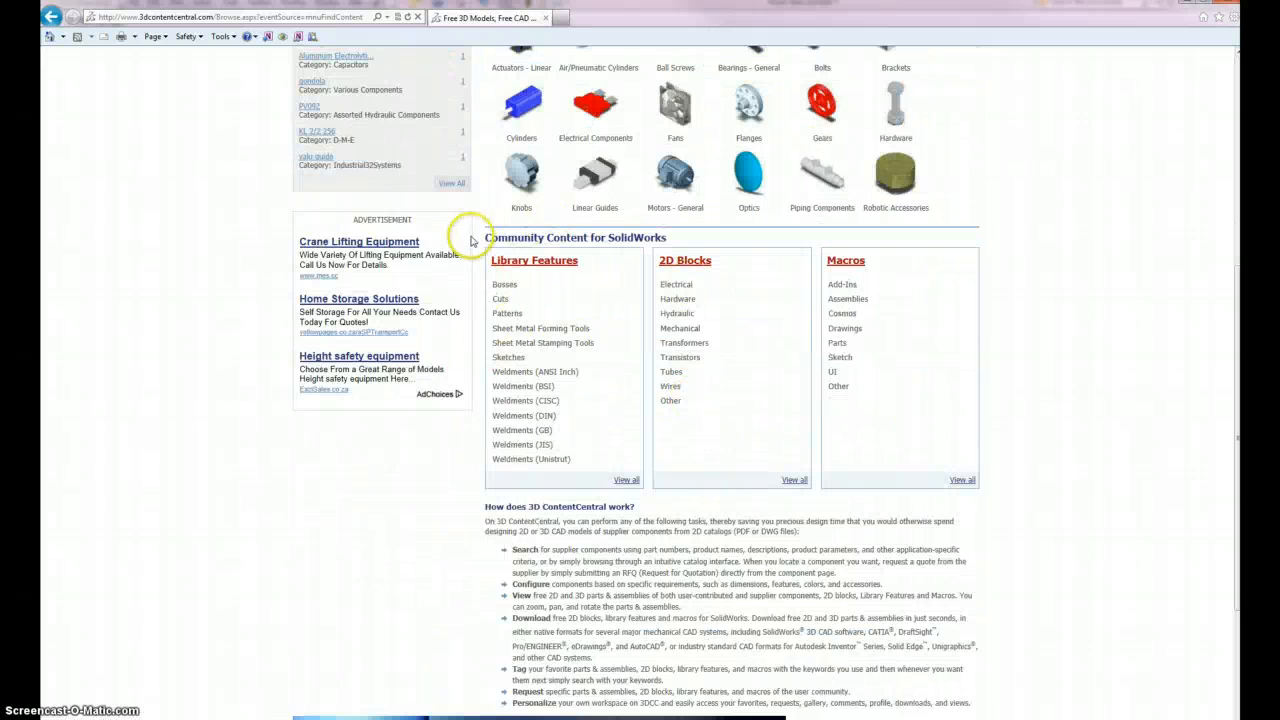
{"action": "scroll", "coordinate": [549, 197], "scroll_direction": "up", "scroll_amount": 4}
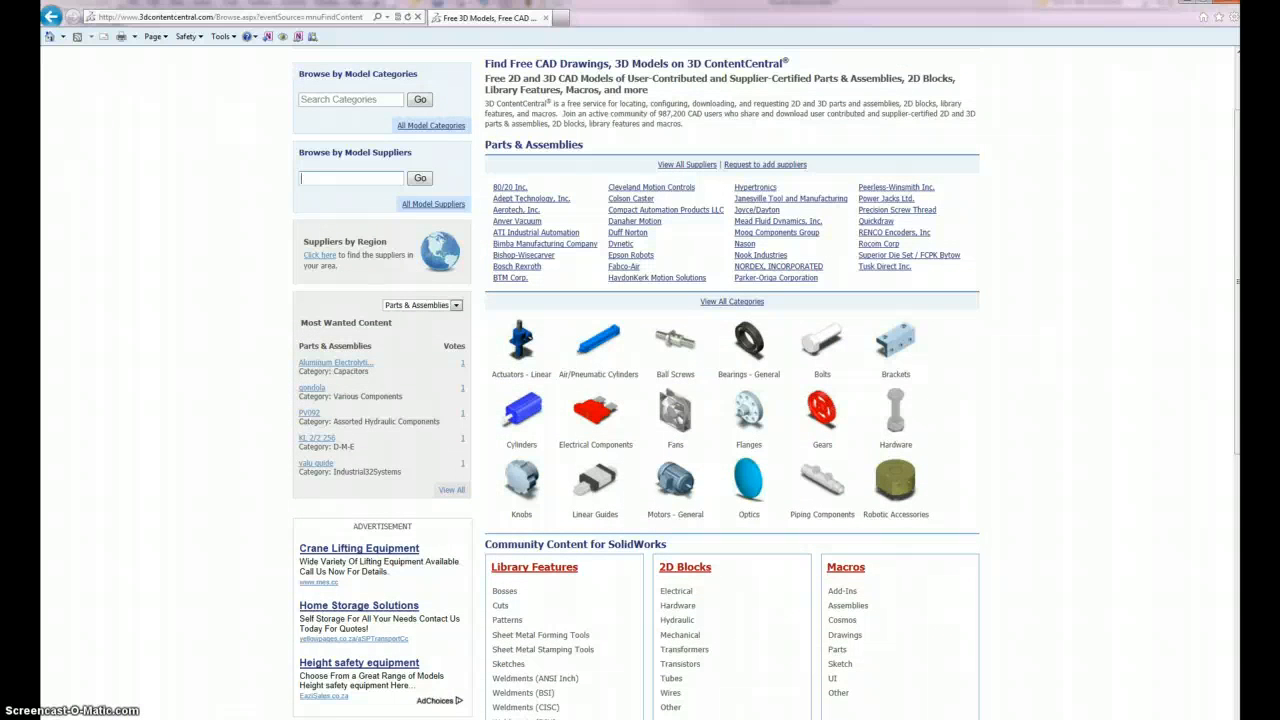
Switch from the 3D ContentCentral website back to SolidWorks
{"action": "left_click", "coordinate": [152, 718]}
{"action": "left_click", "coordinate": [219, 655]}
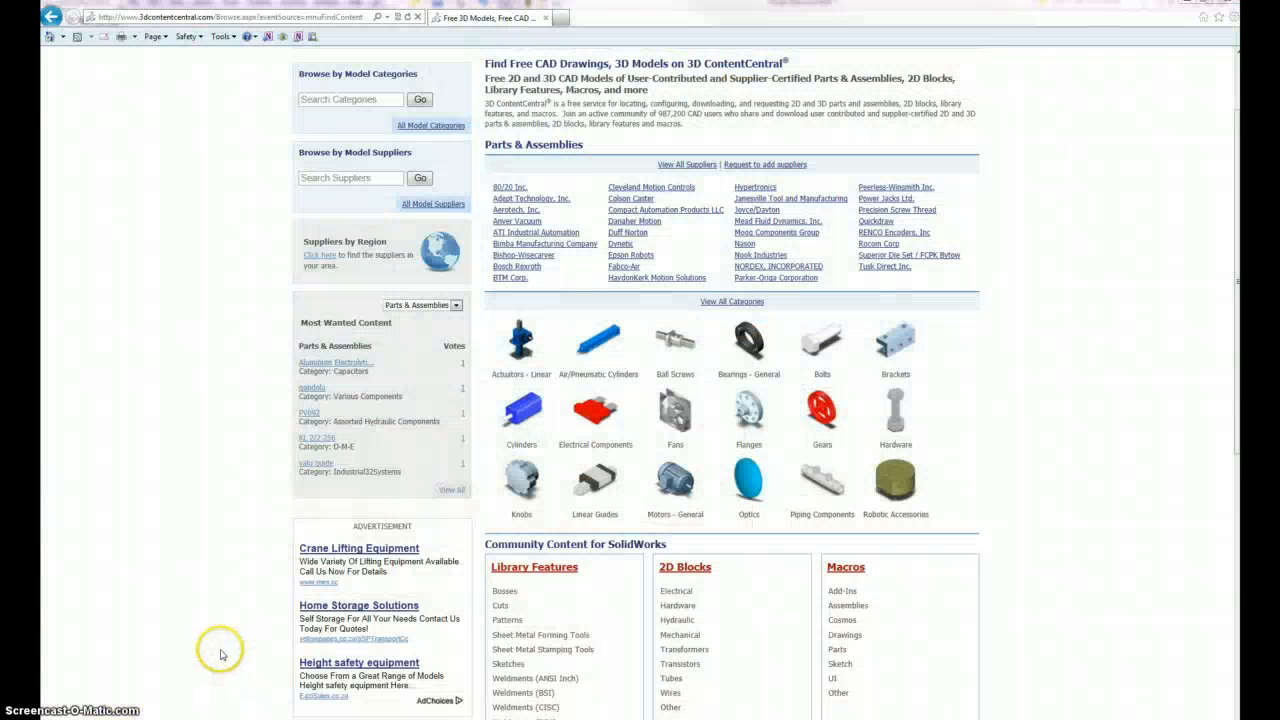